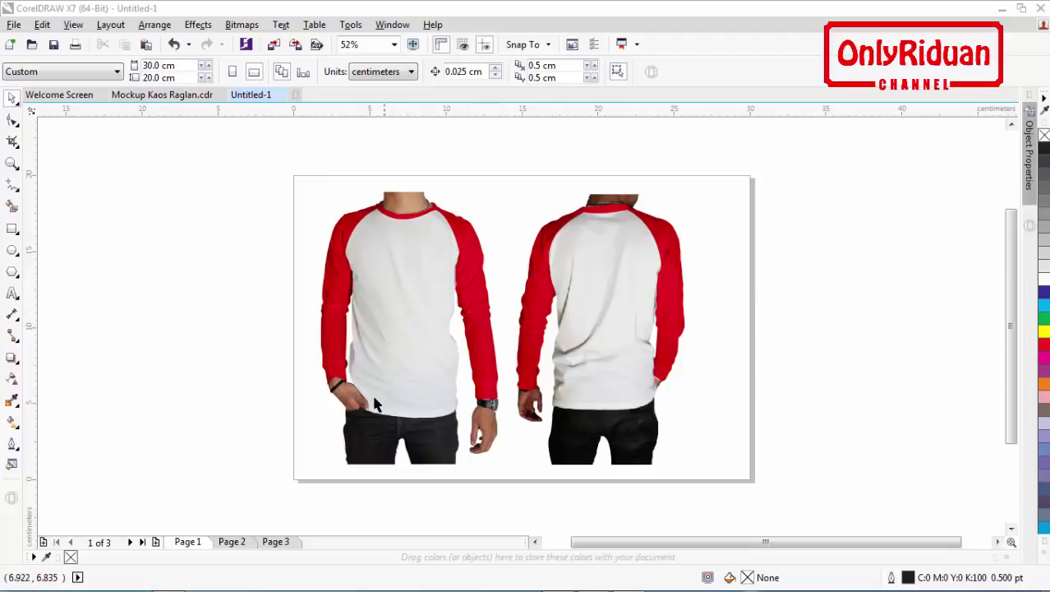
- Look over the long-sleeve raglan mockup on Page 1 and the short-sleeve raglan mockup on Page 2
click(232, 543)
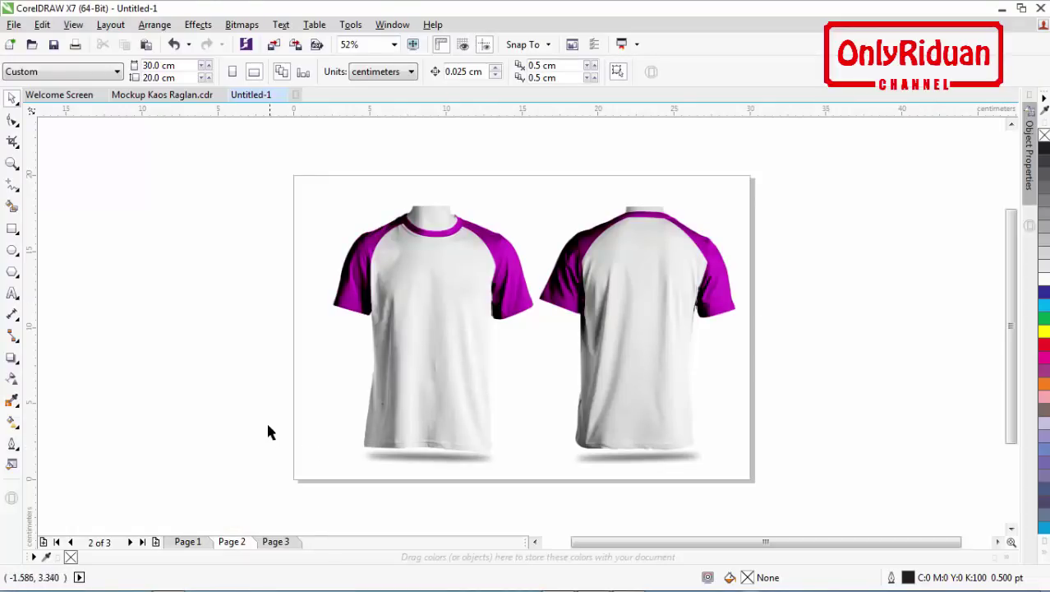
click(188, 543)
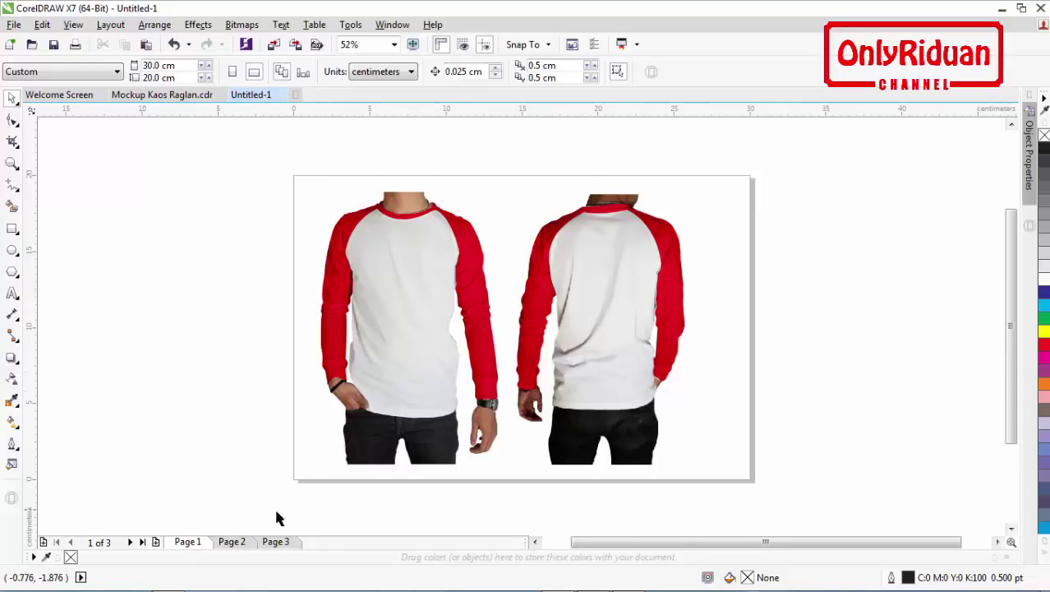
click(235, 544)
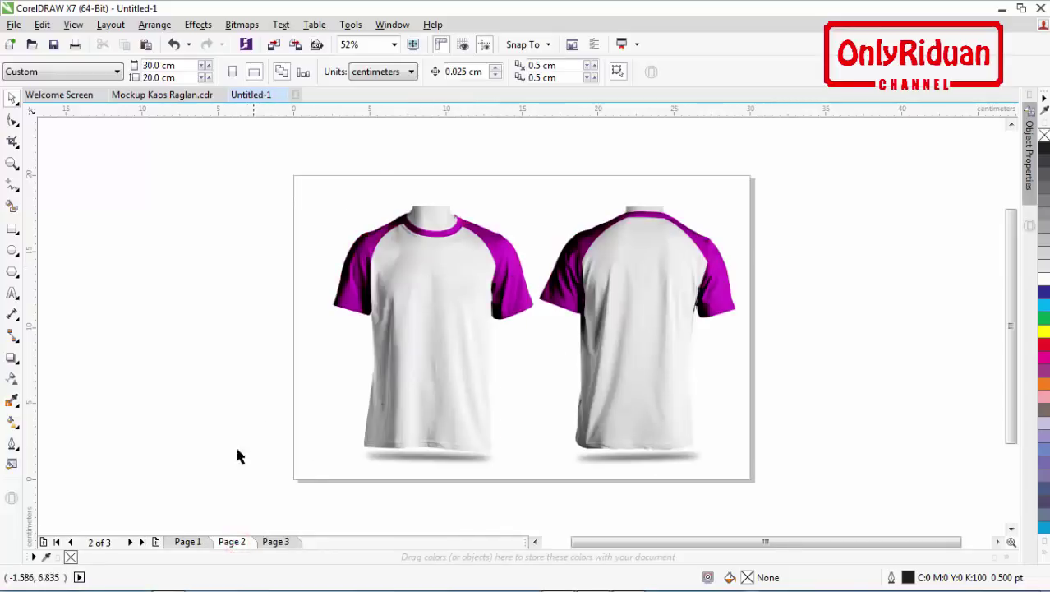
click(197, 544)
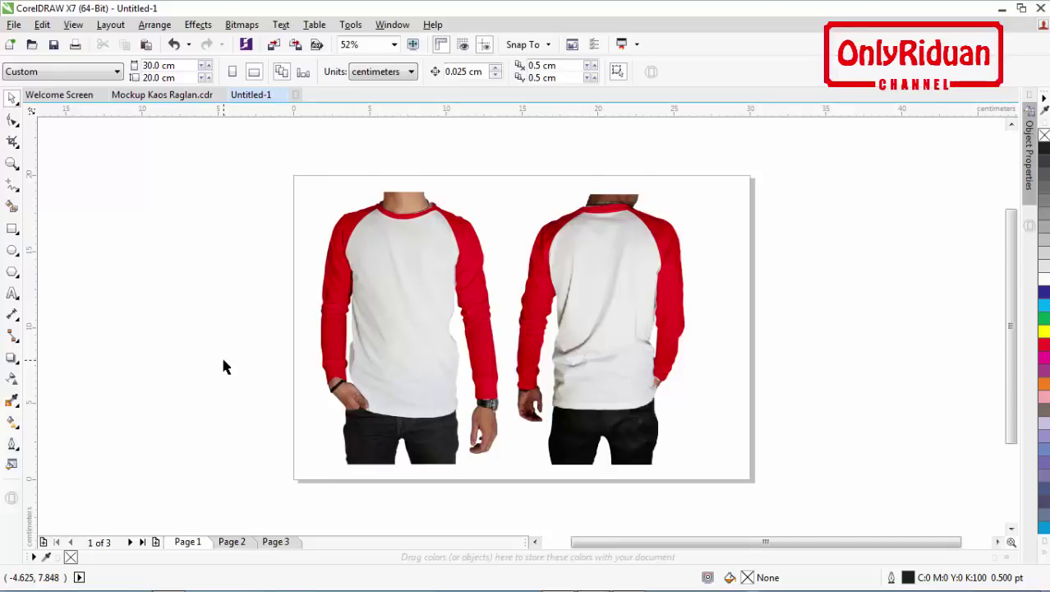
- Recolor the sleeves and collar of the front and back long-sleeve shirts on Page 1 to green
click(474, 289)
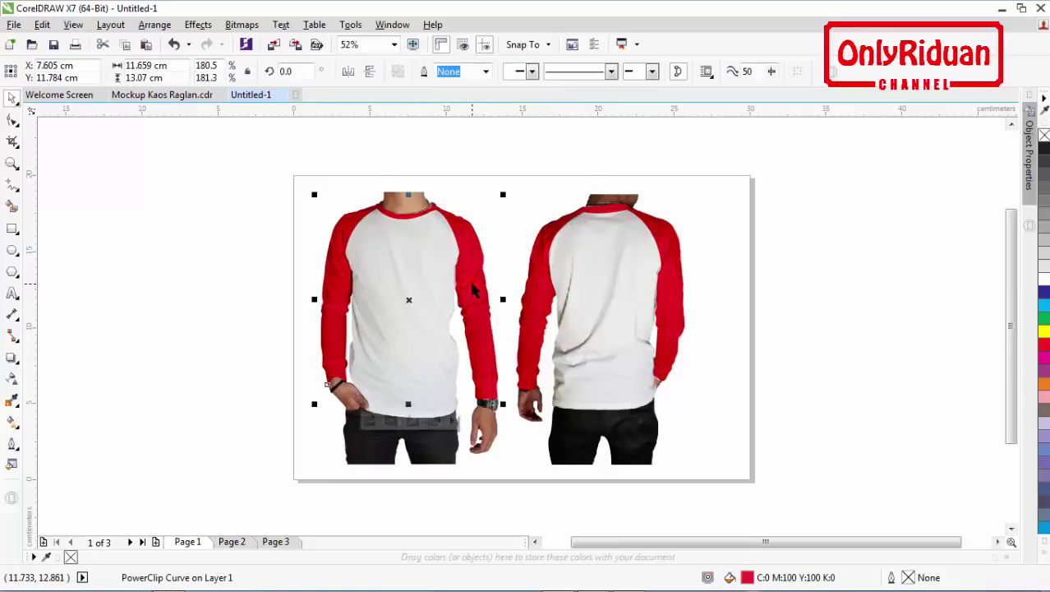
click(1043, 319)
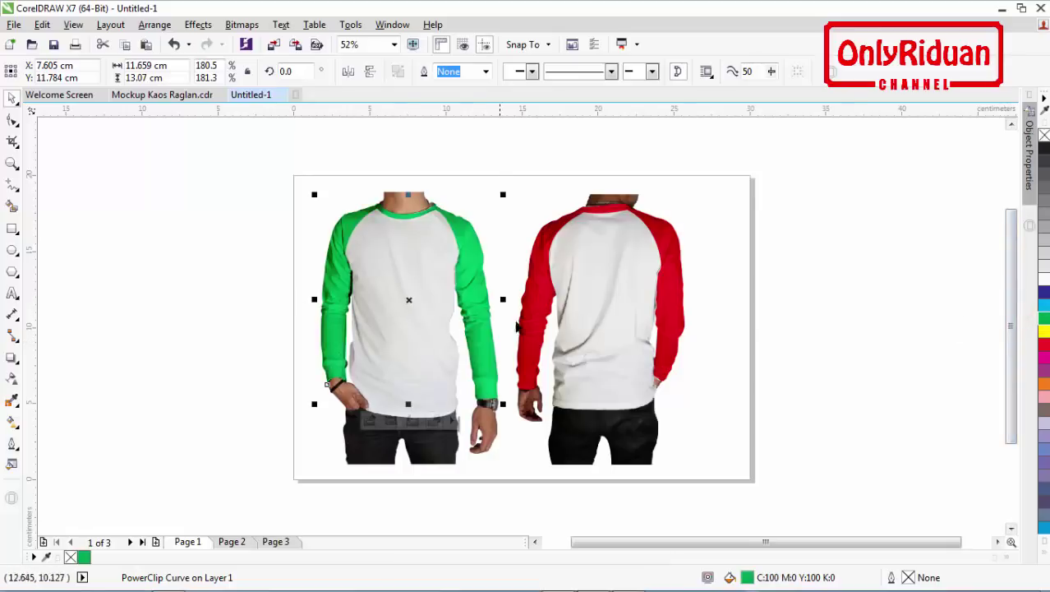
click(682, 271)
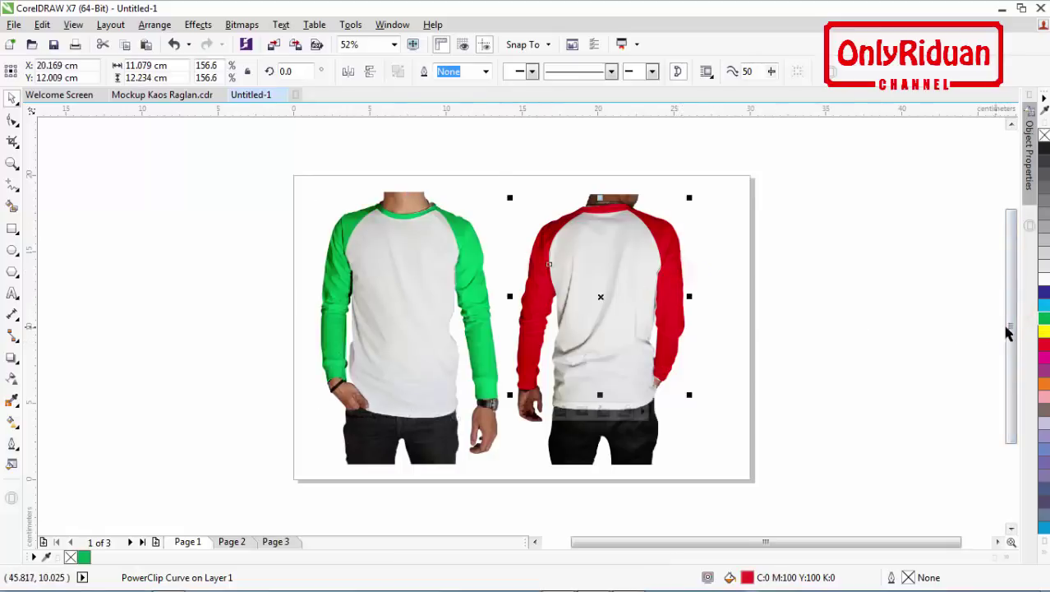
click(1043, 319)
click(886, 321)
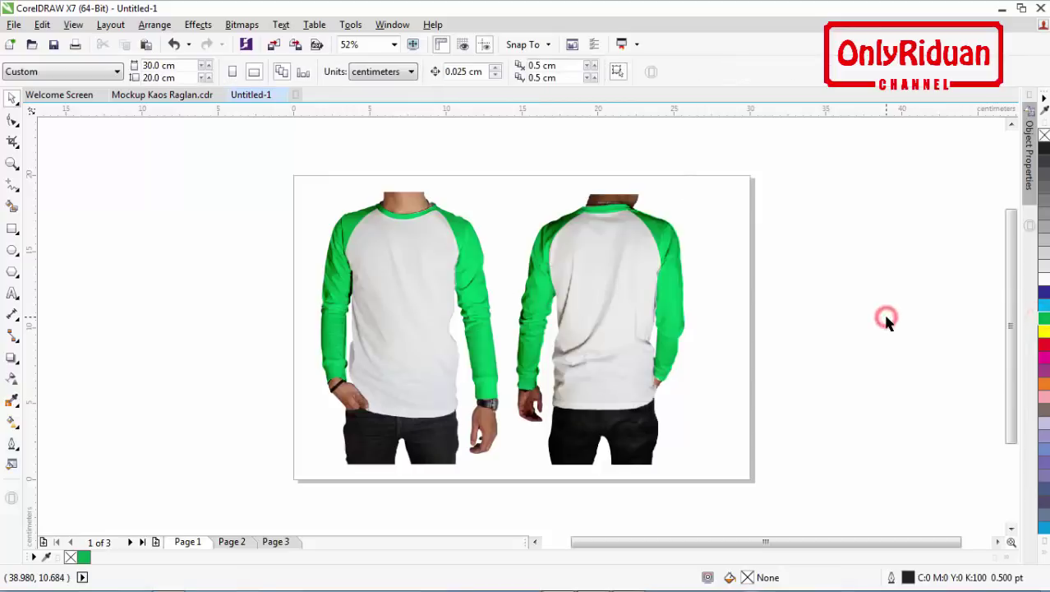
- Fill the bodies of the front and back long-sleeve shirts on Page 1 with yellow
click(393, 294)
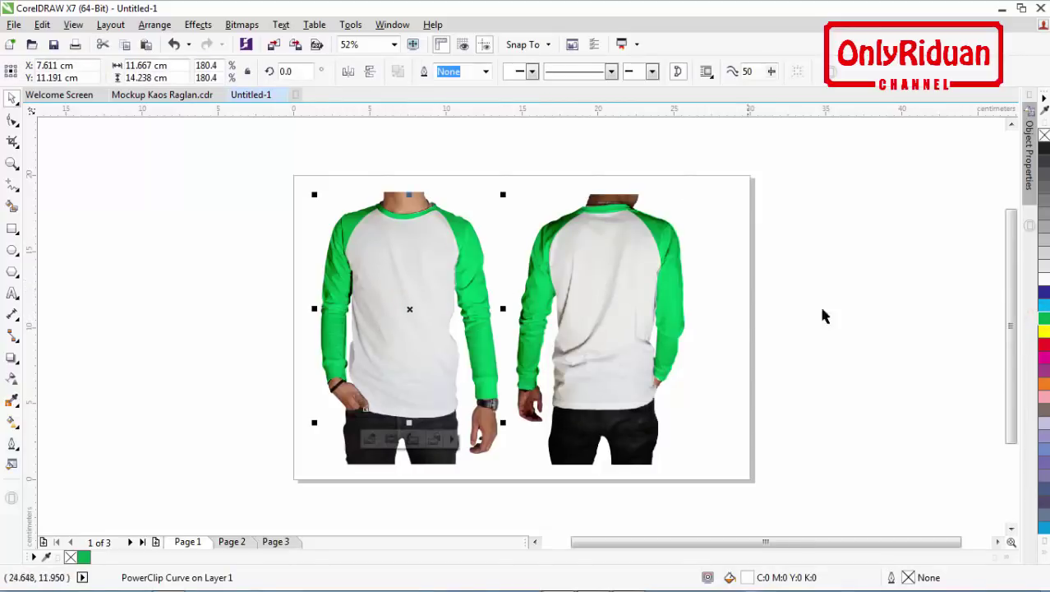
click(1042, 330)
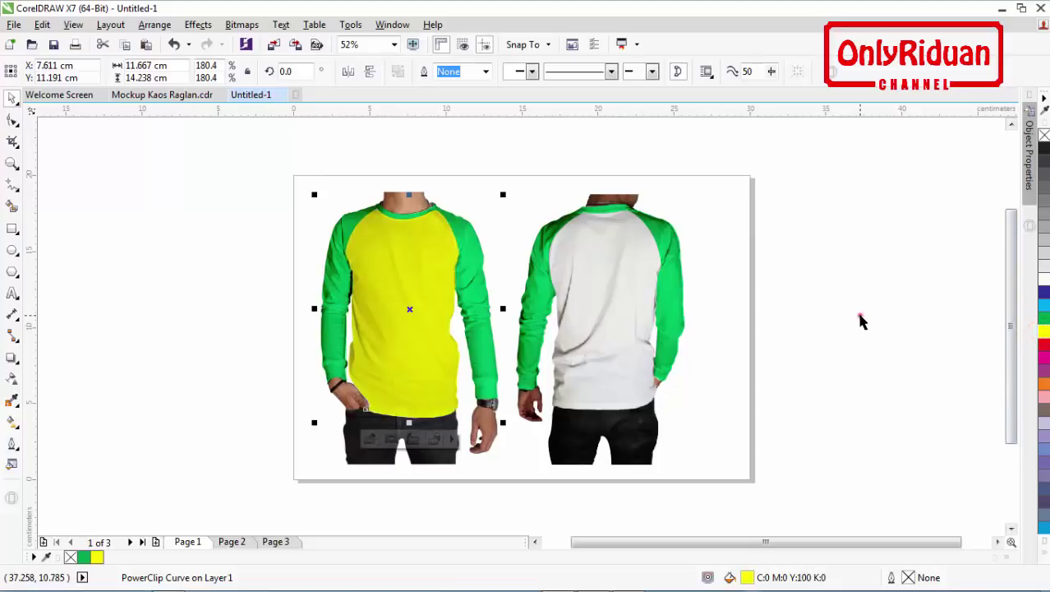
click(860, 315)
click(626, 313)
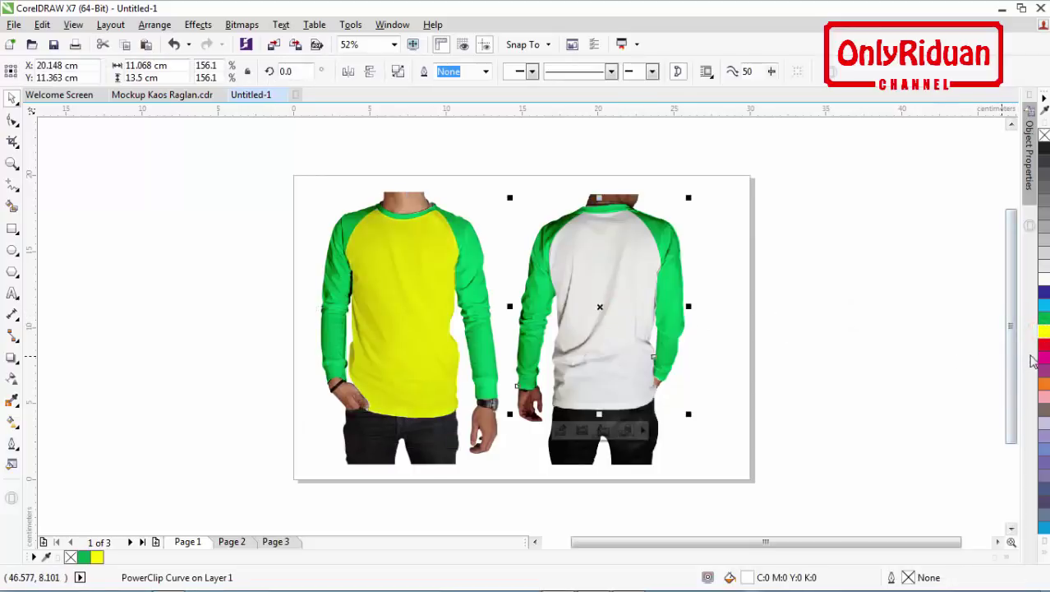
click(1043, 332)
click(839, 306)
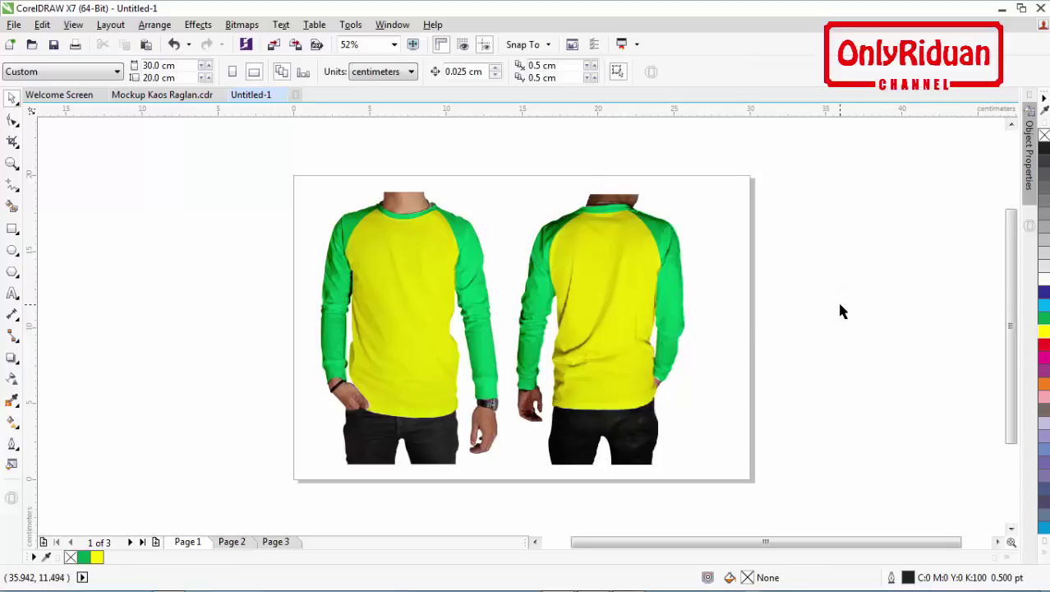
- Fill the bodies of the front and back short-sleeve shirts on Page 2 with yellow
click(233, 543)
click(435, 329)
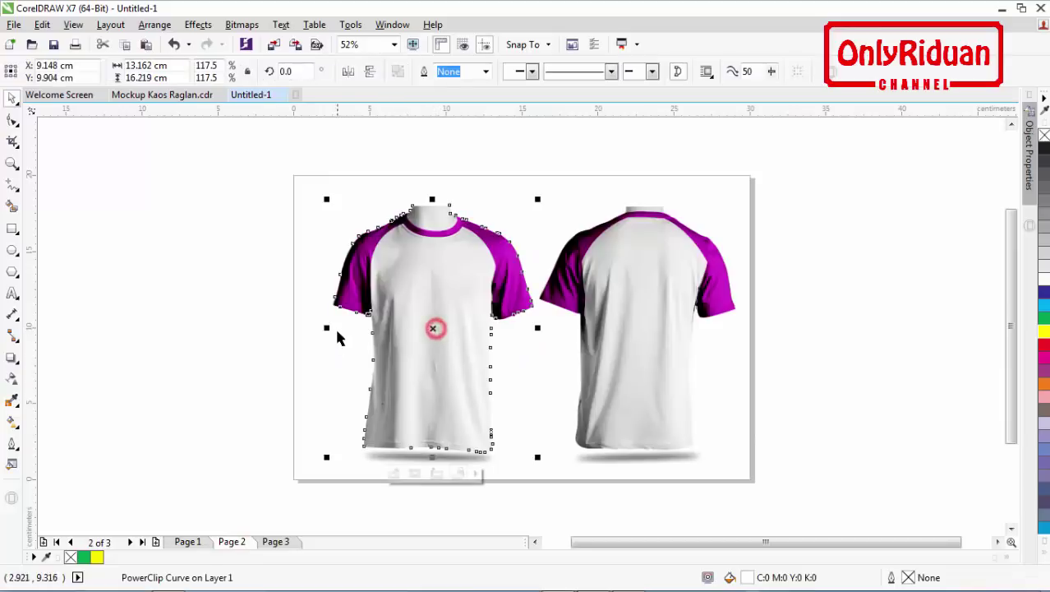
click(242, 317)
click(423, 314)
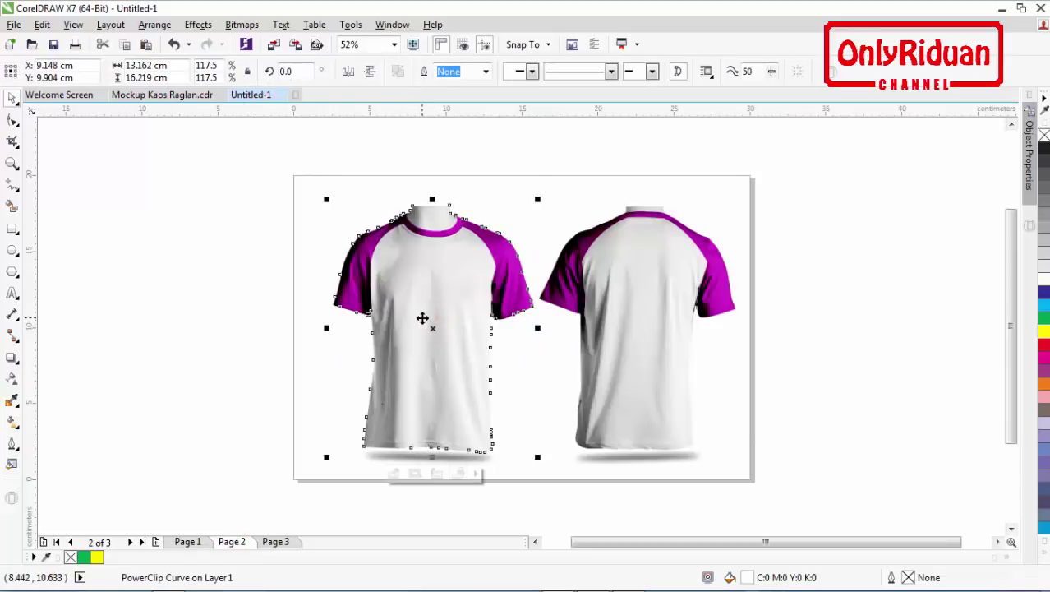
click(1043, 331)
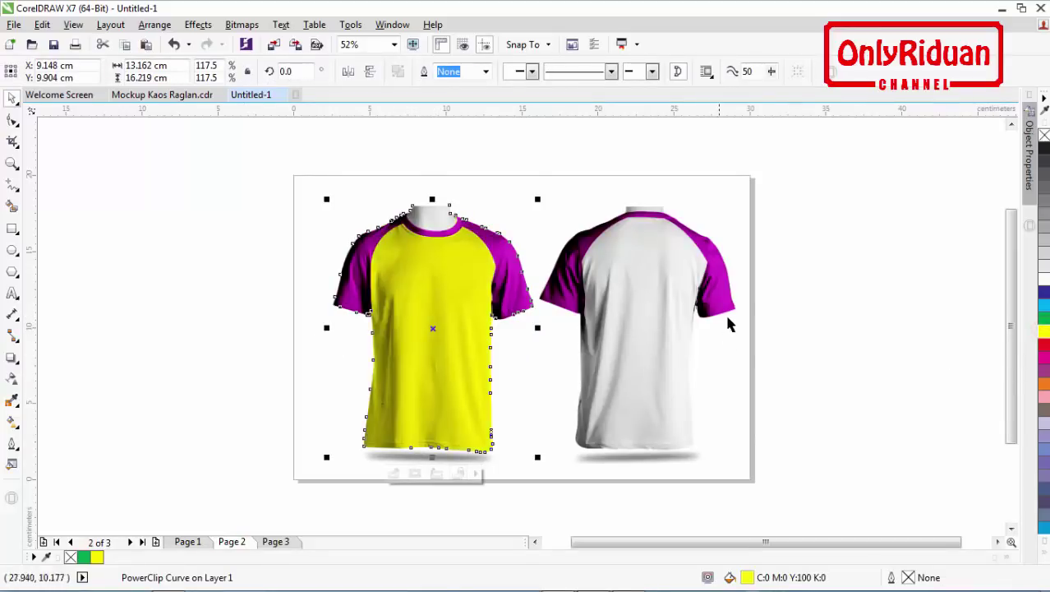
click(666, 323)
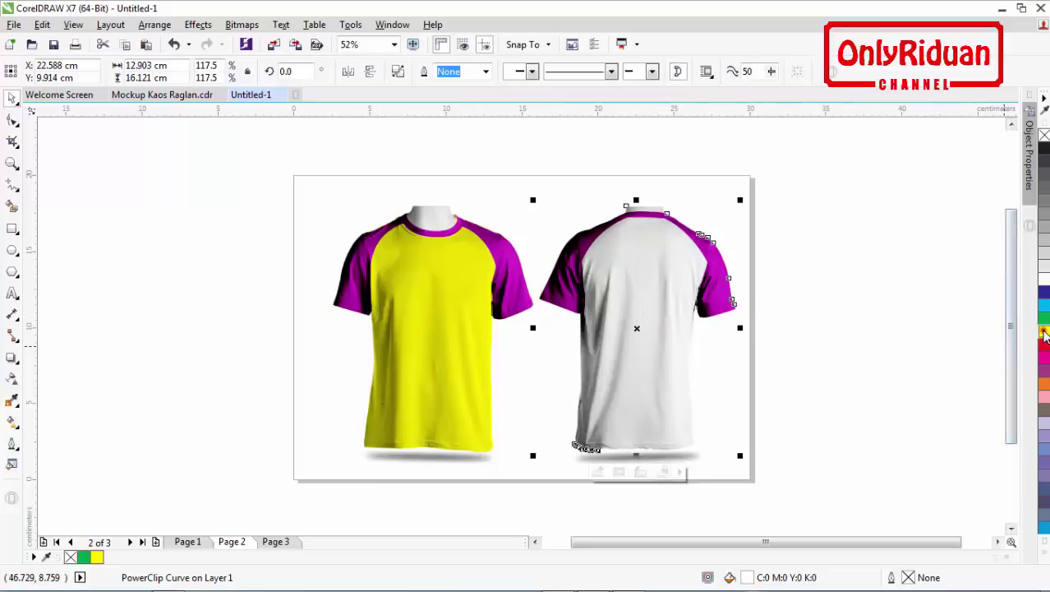
click(1044, 331)
click(855, 329)
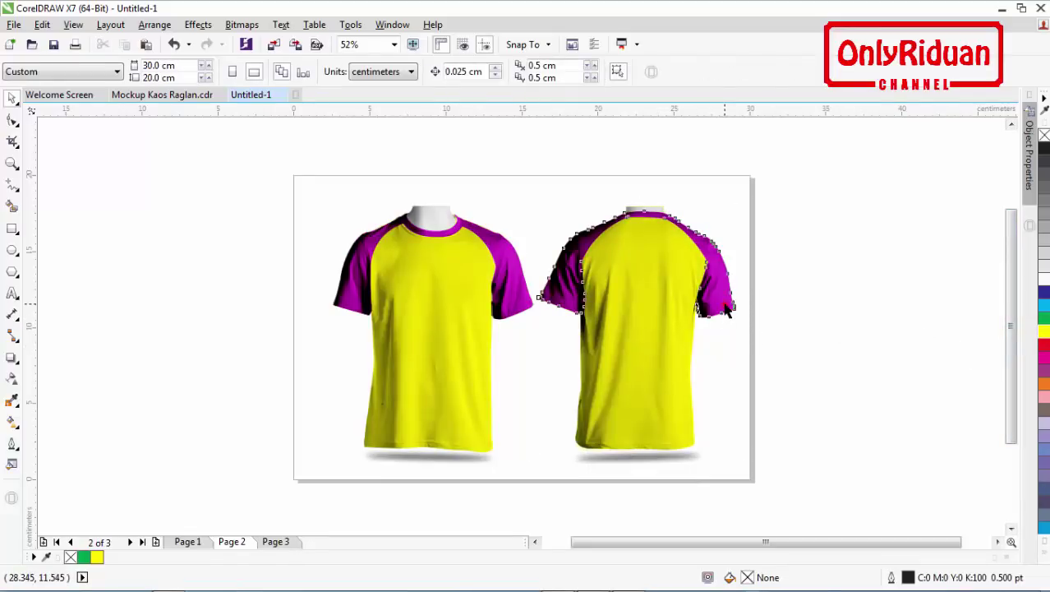
- Recolor the sleeves and collar of the back and front short-sleeve shirts on Page 2 to blue
click(723, 304)
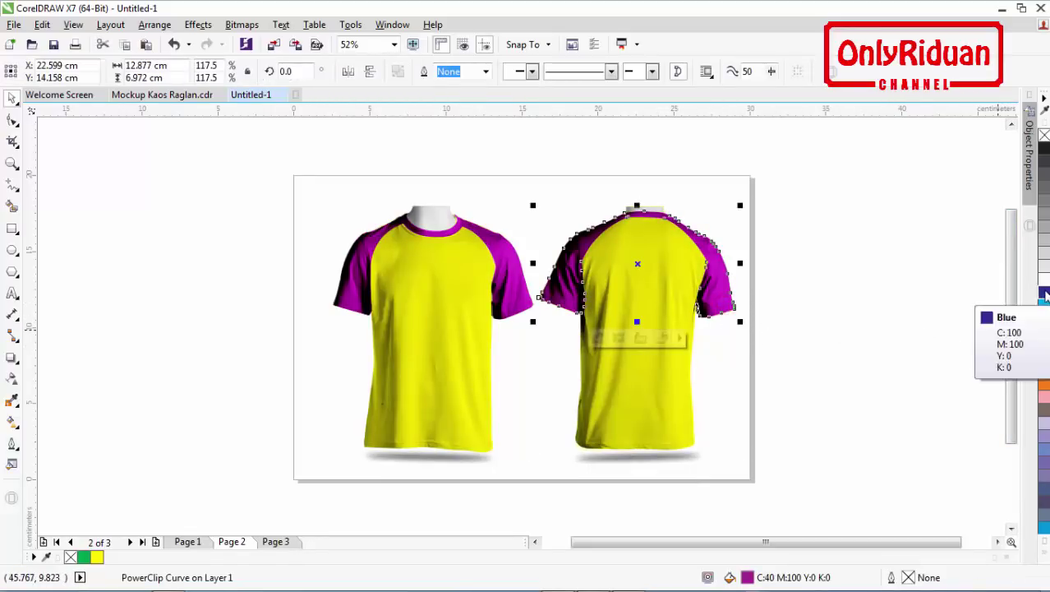
click(1043, 291)
click(874, 289)
click(508, 264)
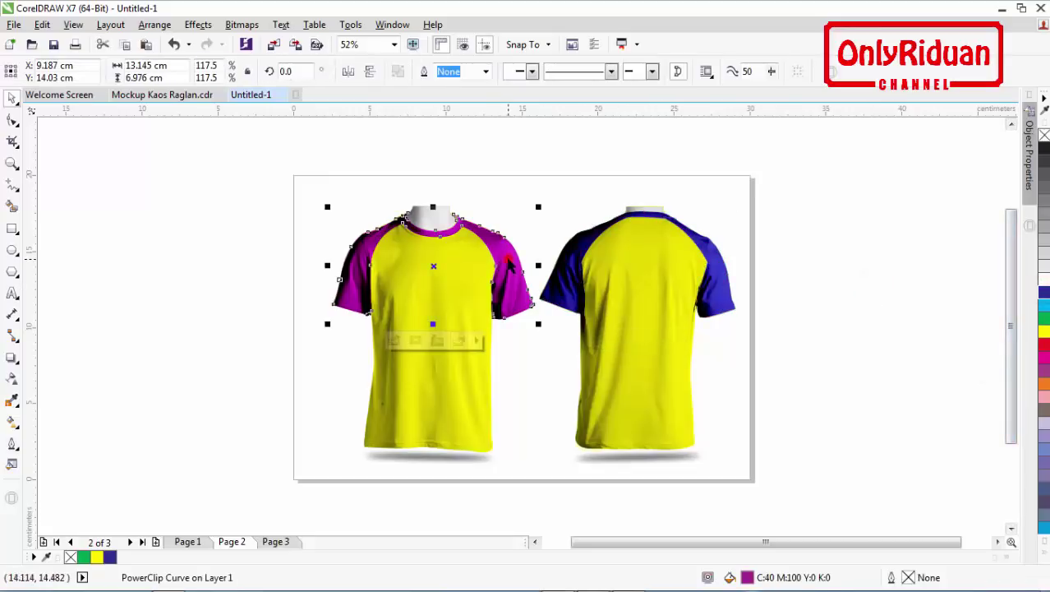
click(1044, 292)
click(896, 297)
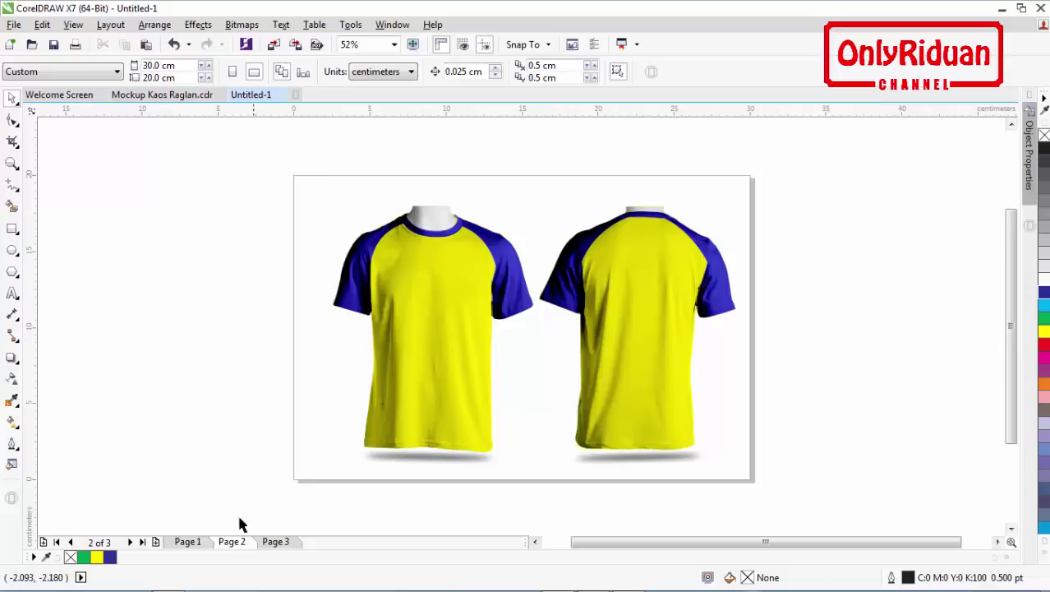
- Recolor the sleeves and collar of the front and back long-sleeve shirts on Page 1 to red
click(187, 542)
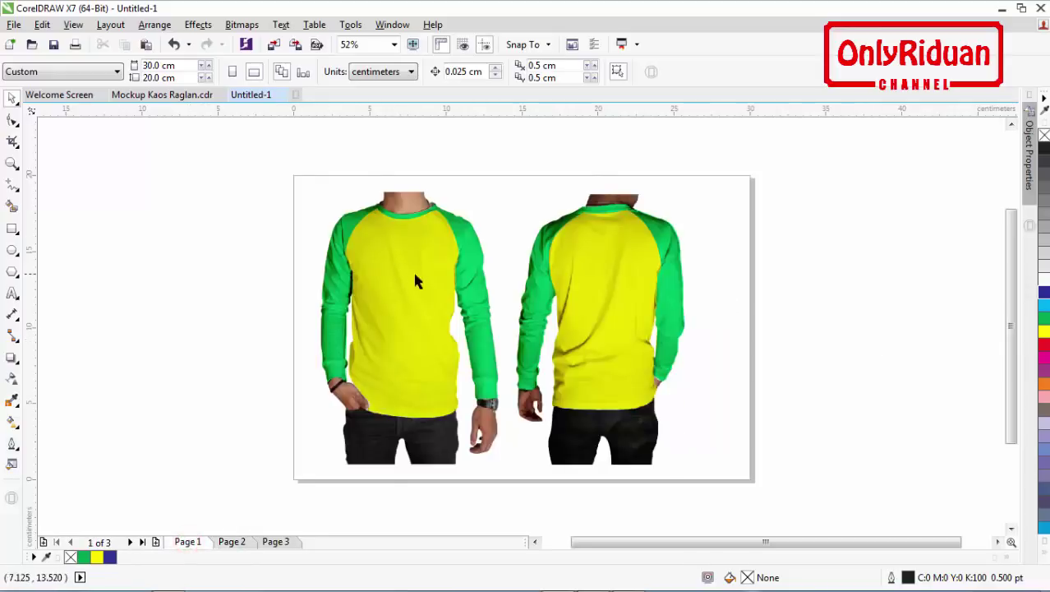
click(472, 293)
click(1044, 343)
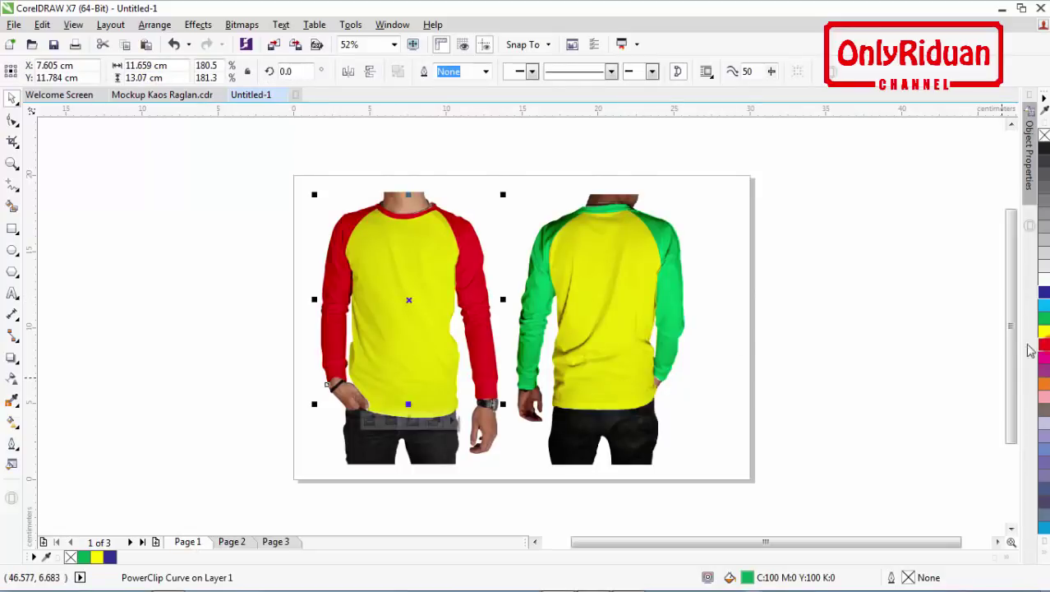
click(684, 306)
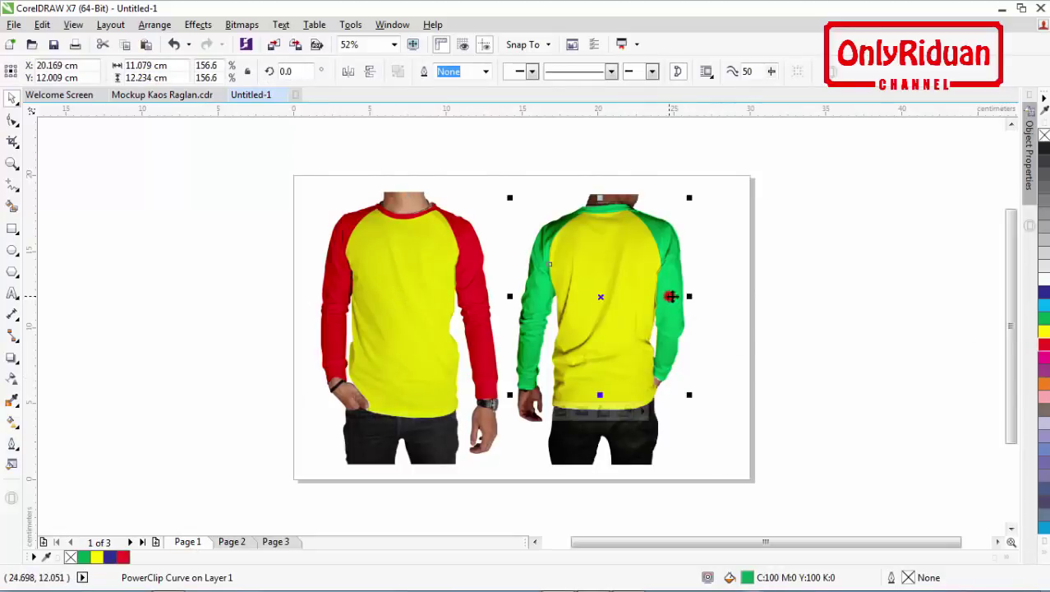
click(1044, 343)
click(915, 318)
- Fill the bodies of the back and front long-sleeve shirts on Page 1 with white
click(602, 303)
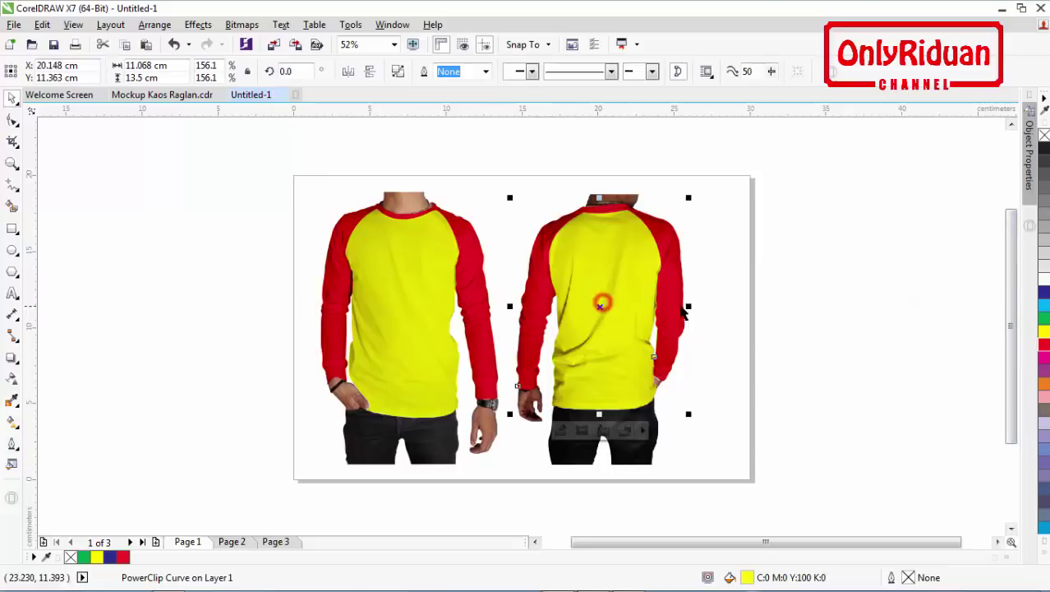
click(1042, 280)
click(403, 306)
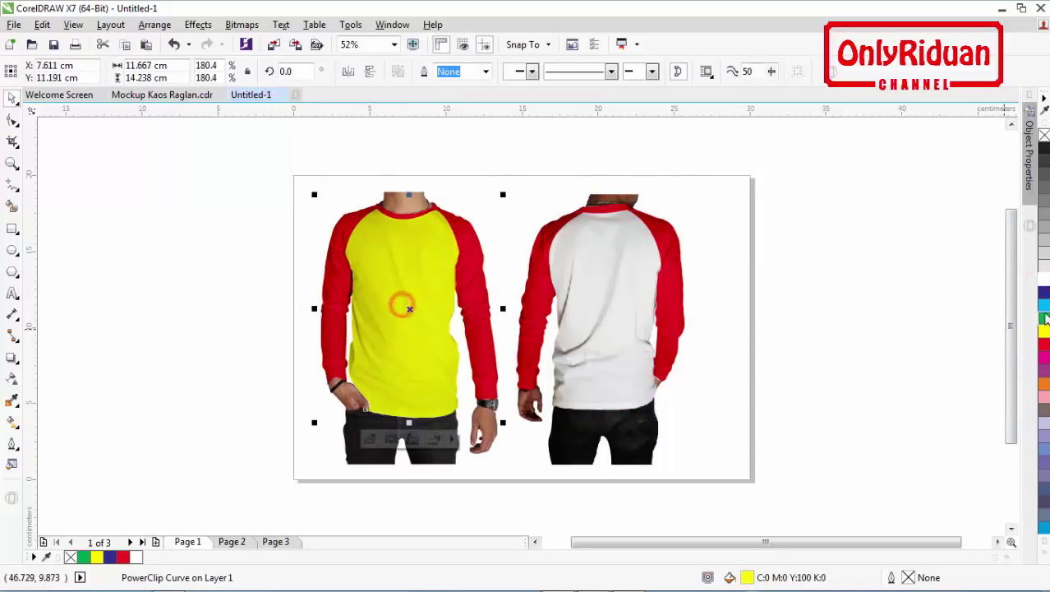
click(1042, 280)
click(818, 287)
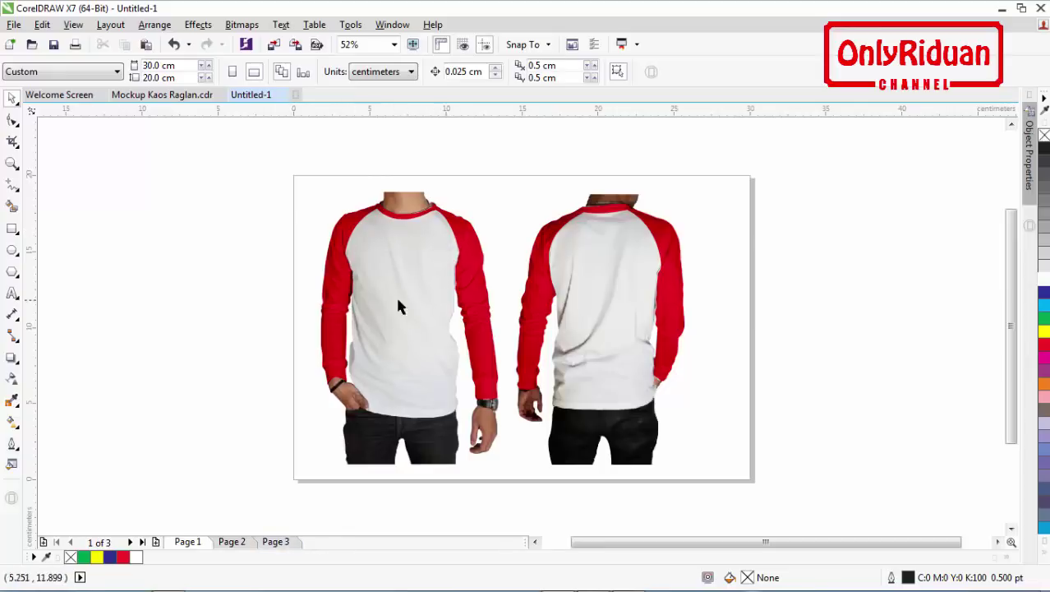
- Copy the "DIRGAHAYU REPUBLIK INDONESIA" artwork with its date line from Page 3 and paste it onto Page 1
click(275, 541)
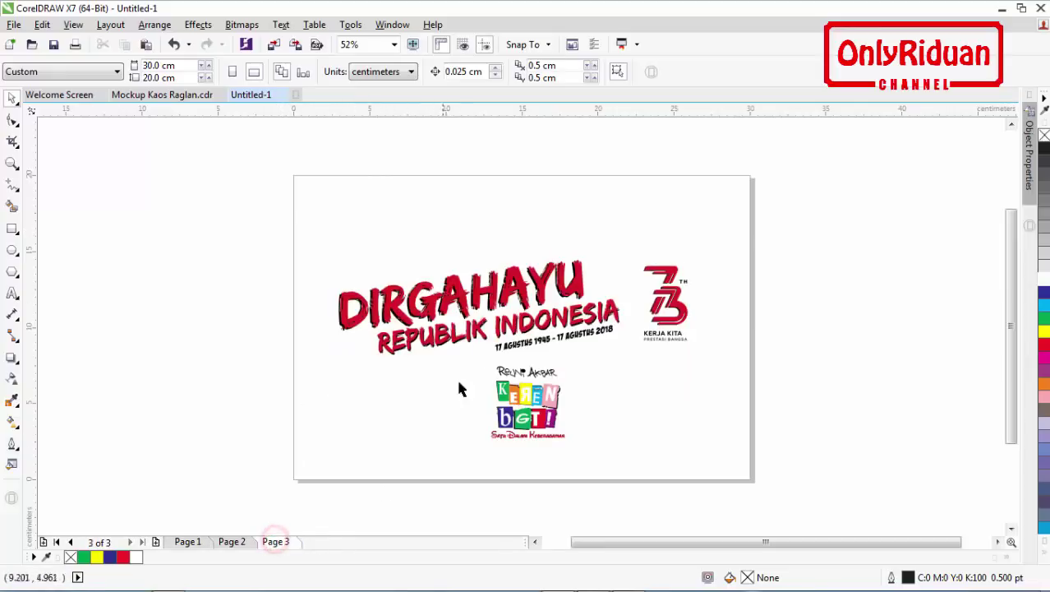
drag(239, 195, 625, 355)
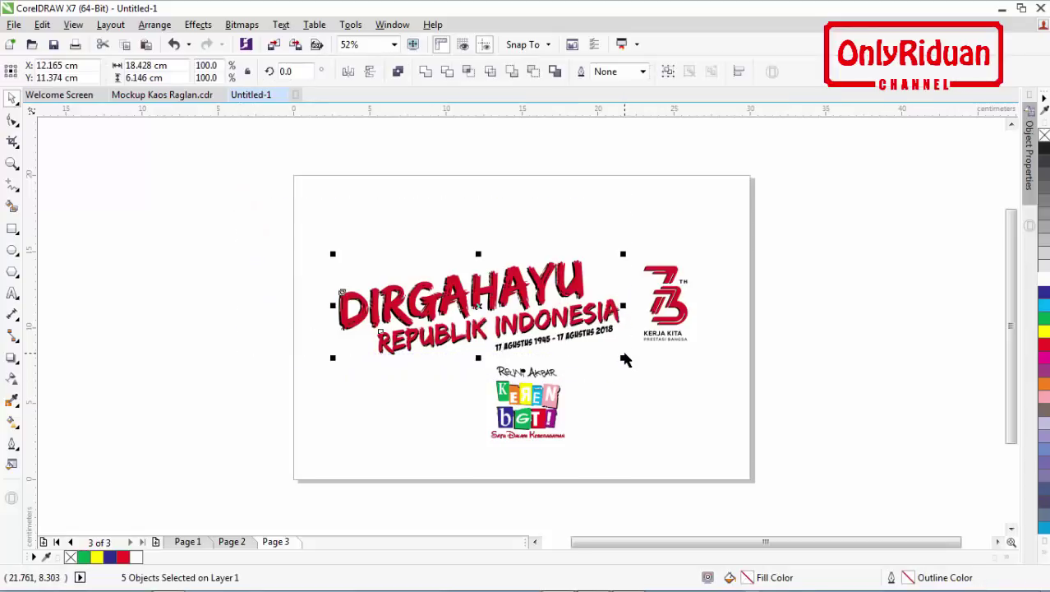
click(199, 542)
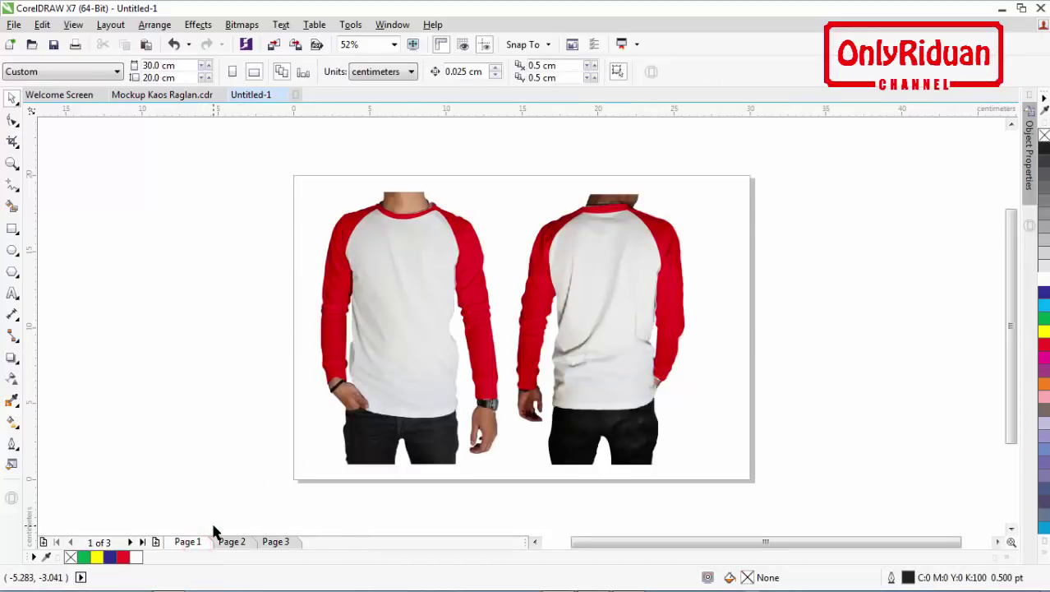
key(ctrl+v)
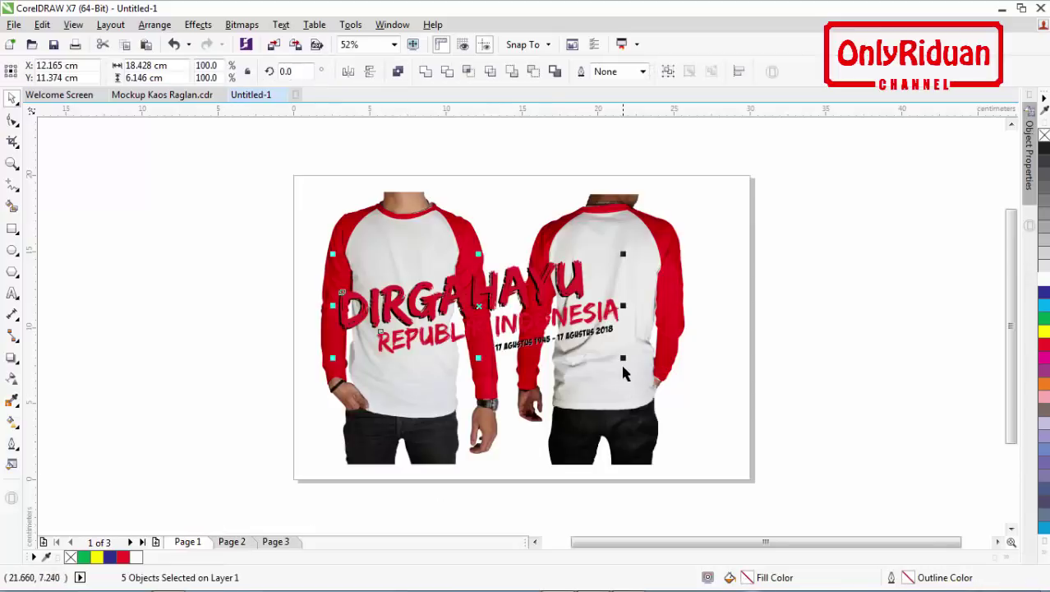
- Scale the pasted "DIRGAHAYU REPUBLIK INDONESIA" artwork to about 5.8 cm wide and position it across the chest of the front shirt
drag(623, 359, 443, 297)
drag(332, 298, 357, 315)
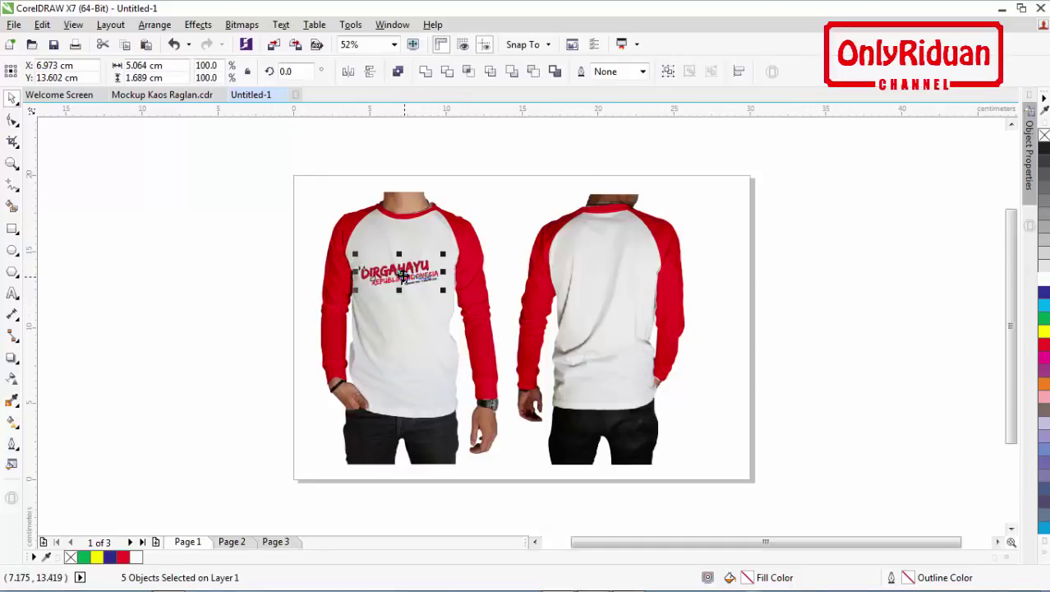
drag(402, 276, 405, 268)
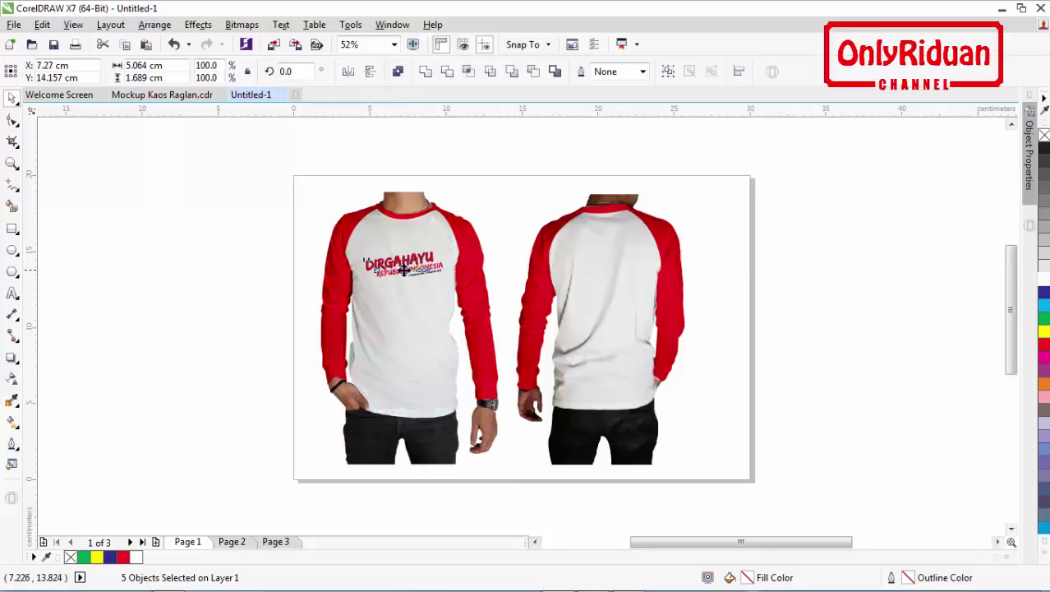
scroll(405, 268, up, 2)
drag(327, 287, 310, 293)
mouse_move(482, 296)
mouse_down()
mouse_move(481, 264)
mouse_move(487, 300)
mouse_up()
scroll(401, 292, up, 4)
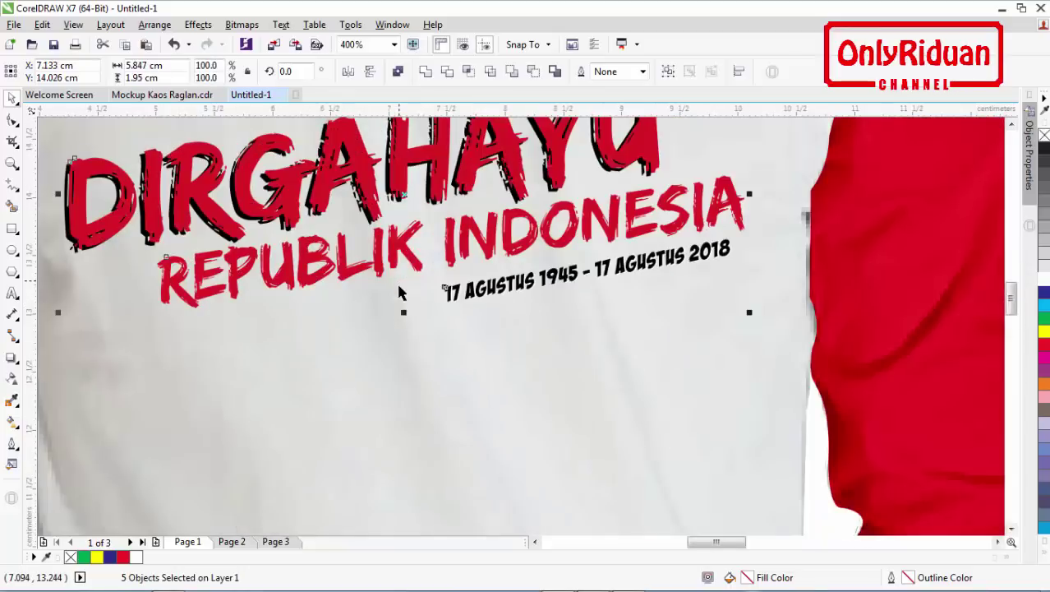
scroll(401, 294, down, 1)
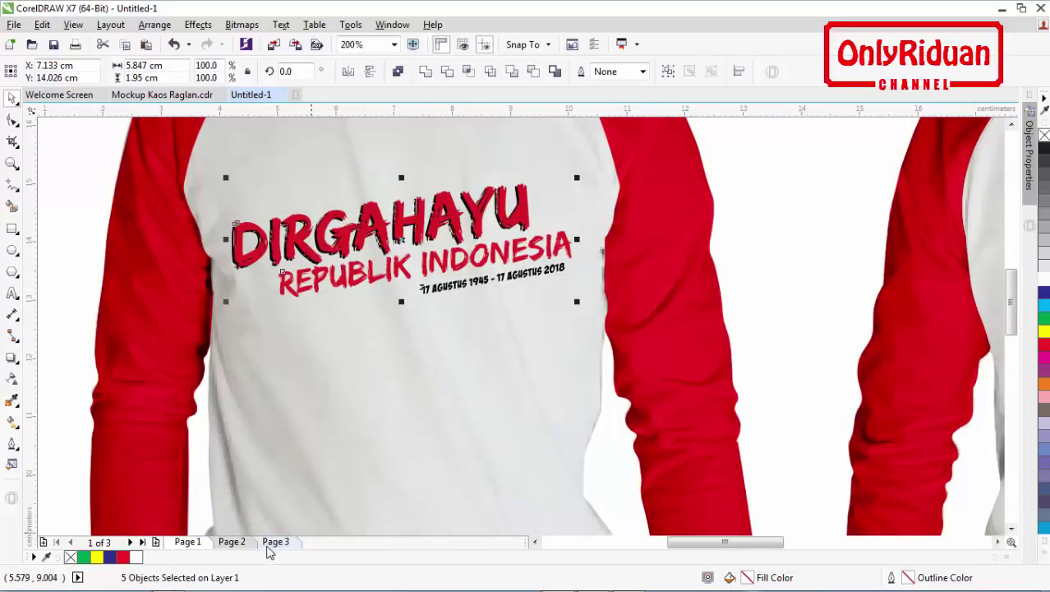
- Examine the black shadow behind "REPUBLIK INDONESIA" in the Page 3 artwork and compare it with the copy on Page 1
click(274, 542)
scroll(367, 506, down, 2)
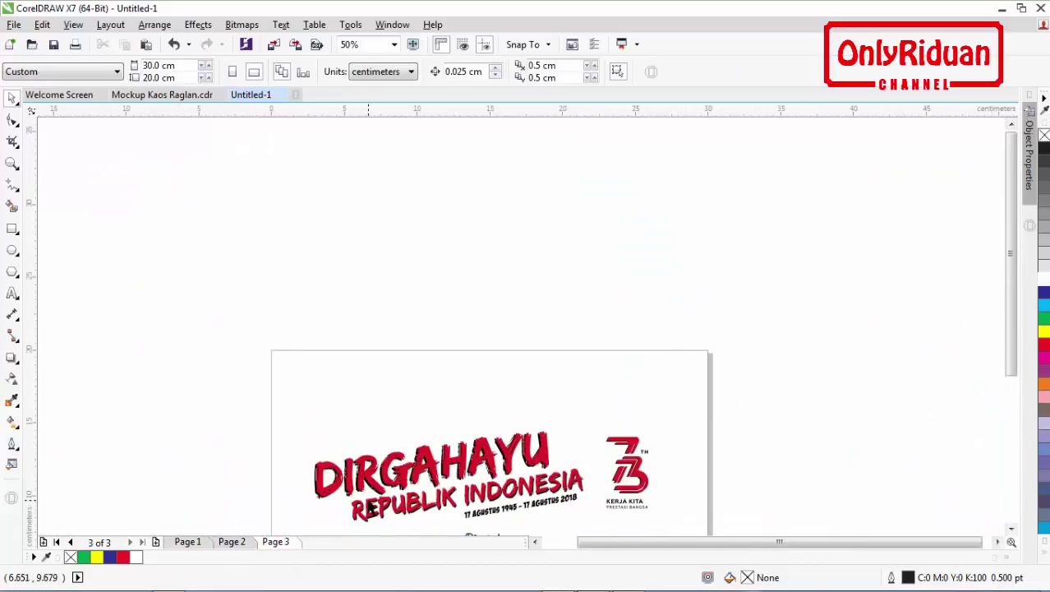
scroll(1013, 321, down, 1)
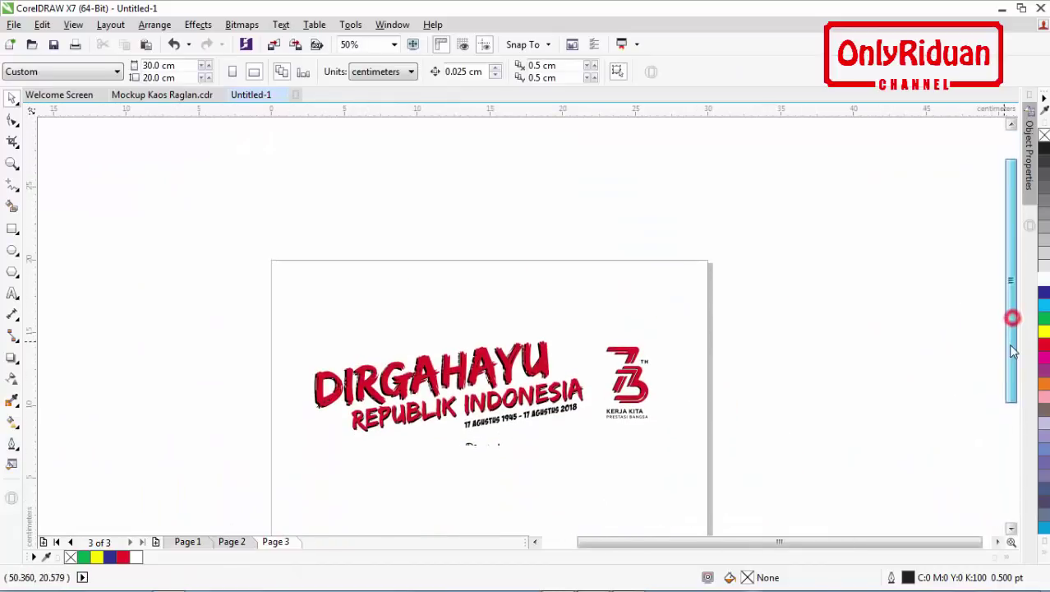
scroll(392, 427, up, 2)
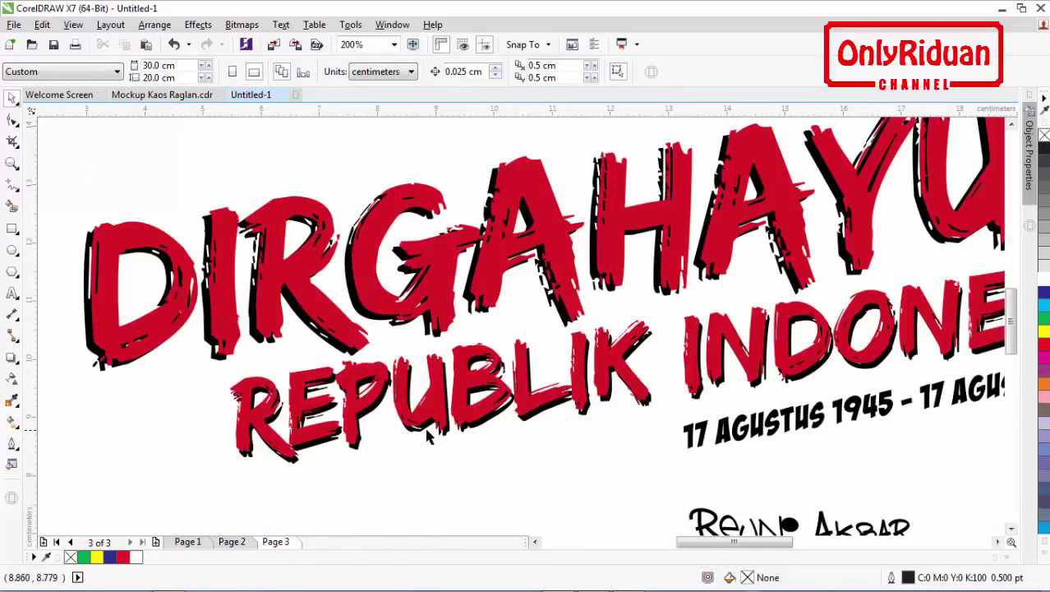
click(426, 434)
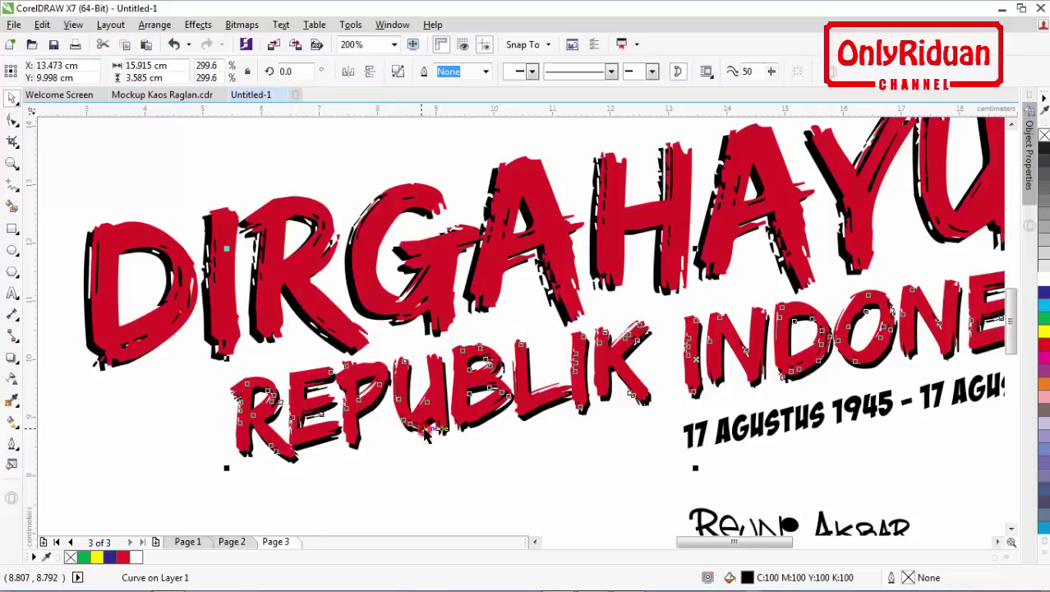
click(195, 544)
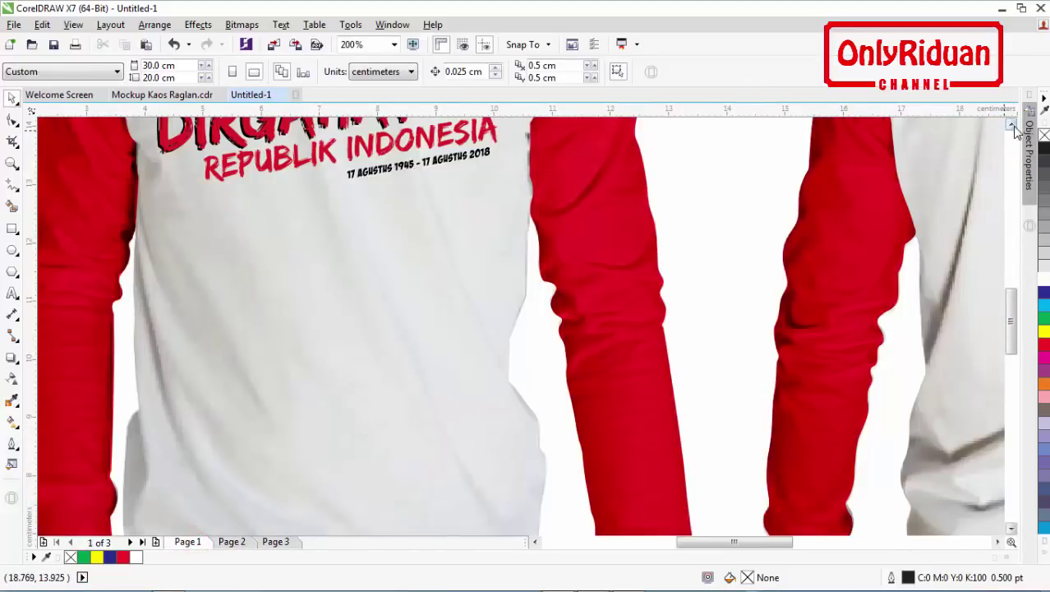
click(1012, 125)
scroll(284, 278, up, 1)
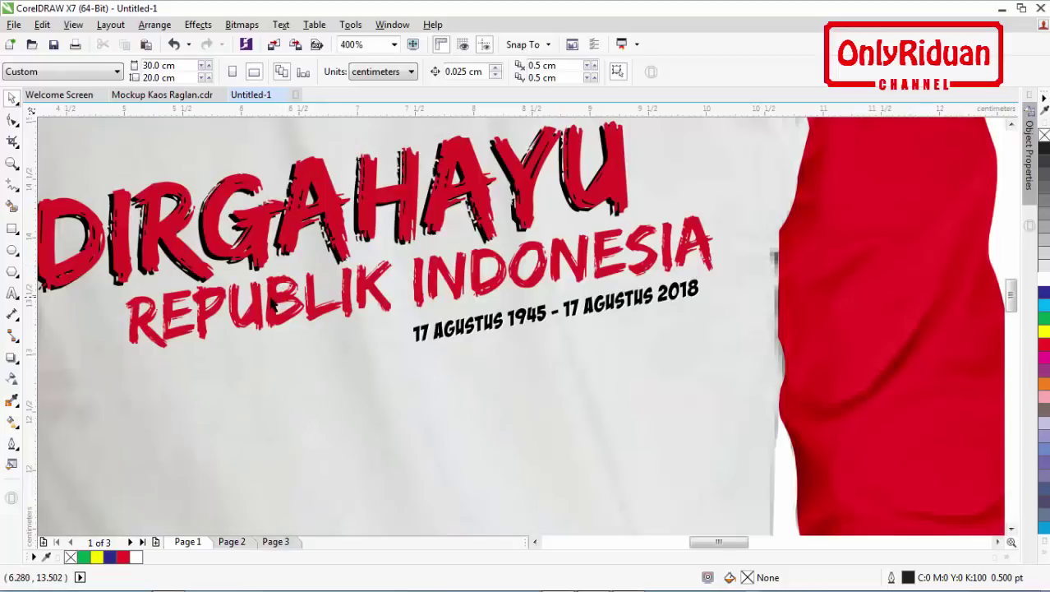
- Duplicate the red "REPUBLIK INDONESIA" lettering on the front shirt and fill the original with black C:100 M:100 Y:100 K:100
click(255, 306)
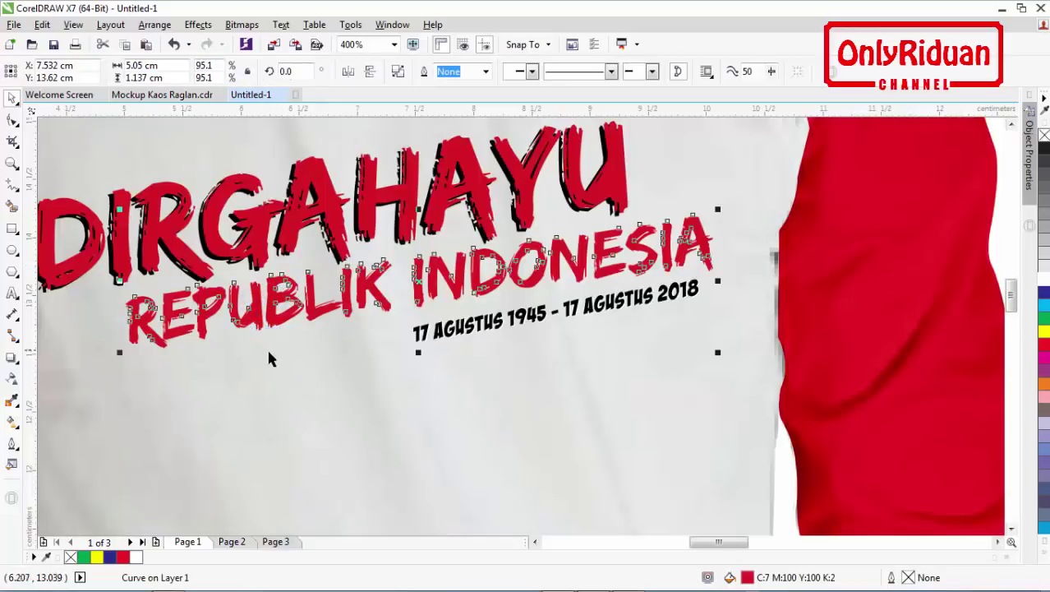
key(ctrl+d)
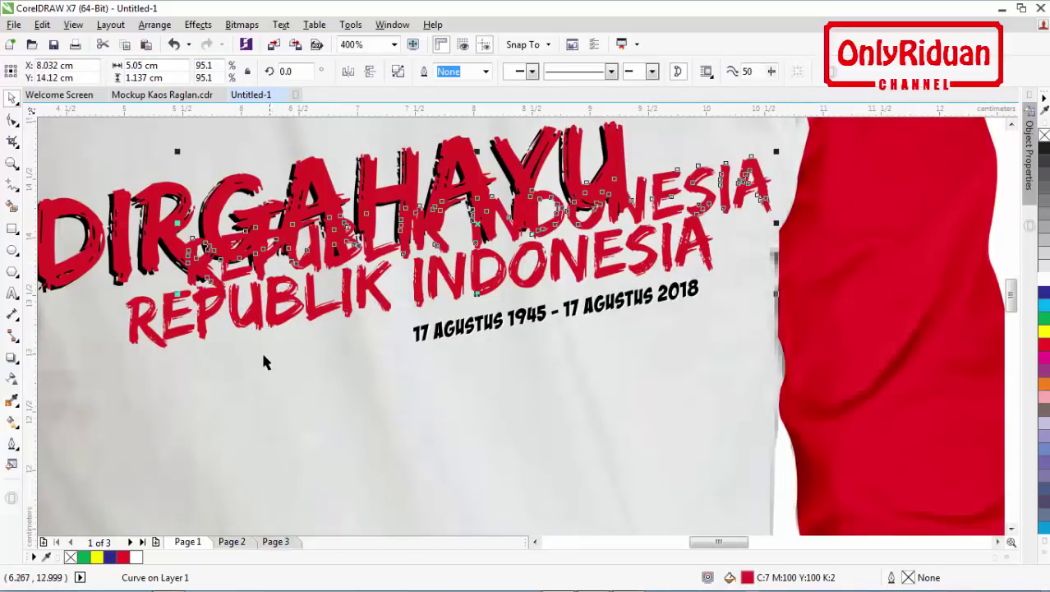
click(162, 343)
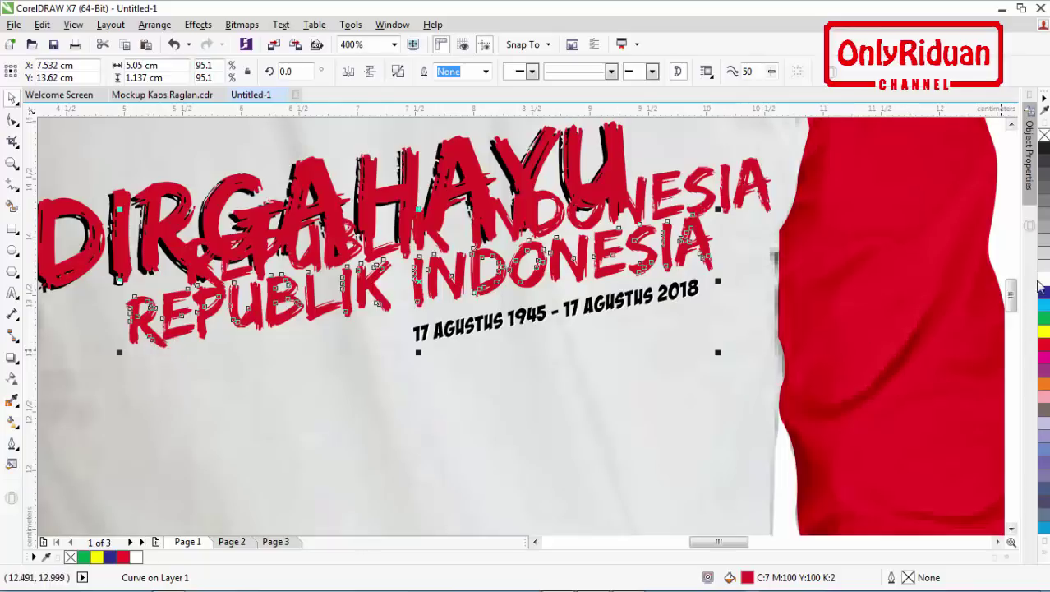
click(1043, 150)
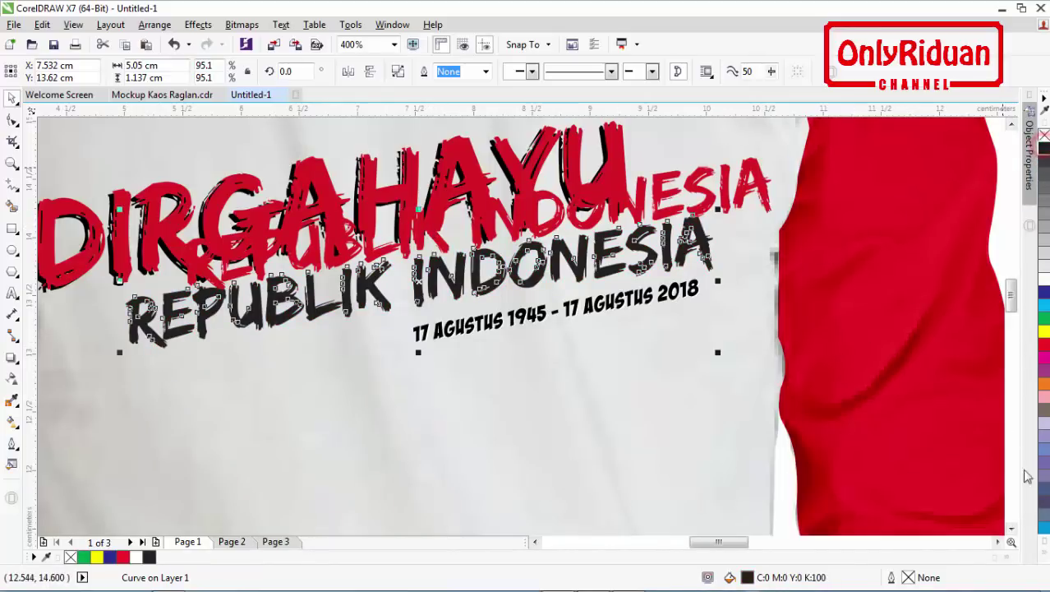
click(1045, 551)
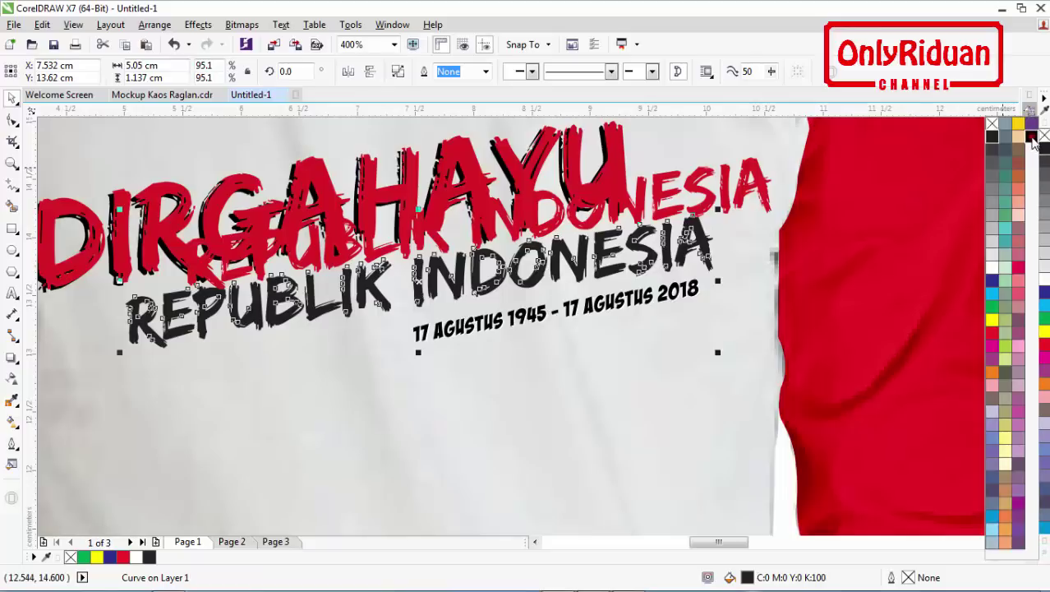
click(1031, 136)
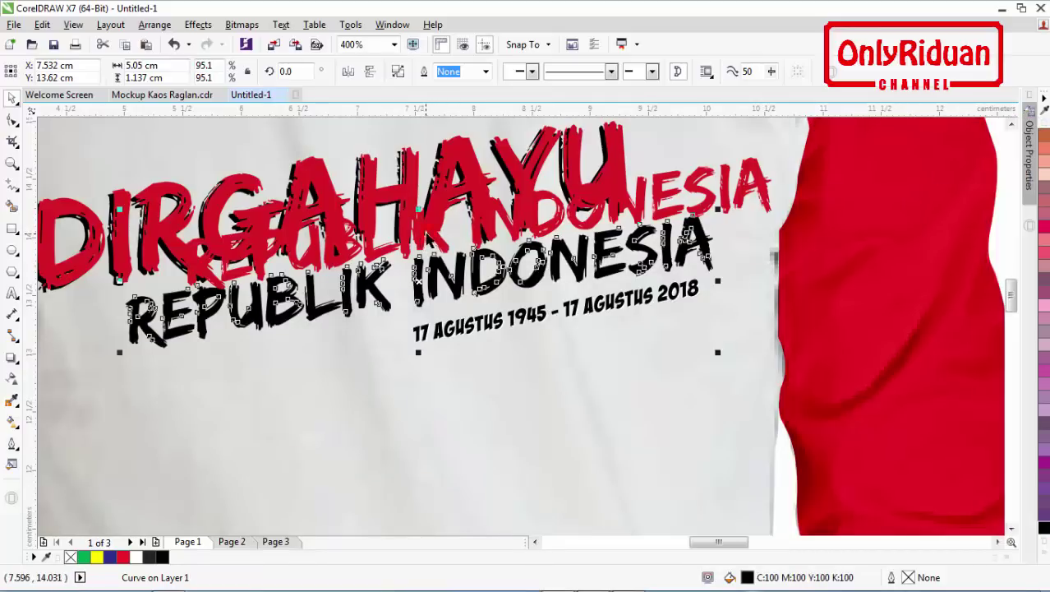
- Move the red "REPUBLIK INDONESIA" copy over the black lettering, slightly higher so the black forms a shadow
drag(427, 238, 379, 283)
key(Up)
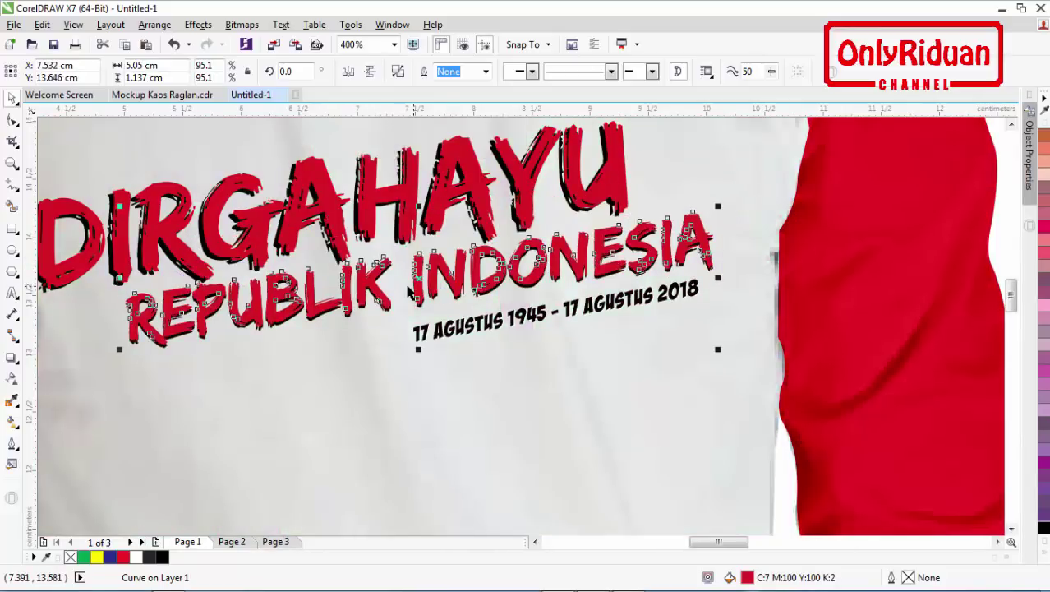
scroll(411, 289, down, 2)
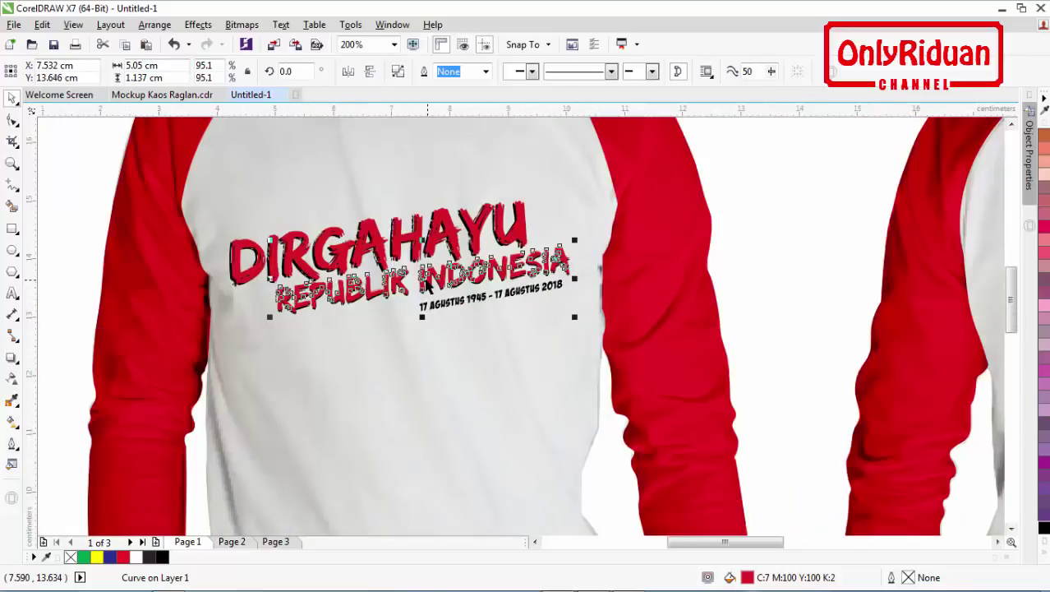
click(202, 283)
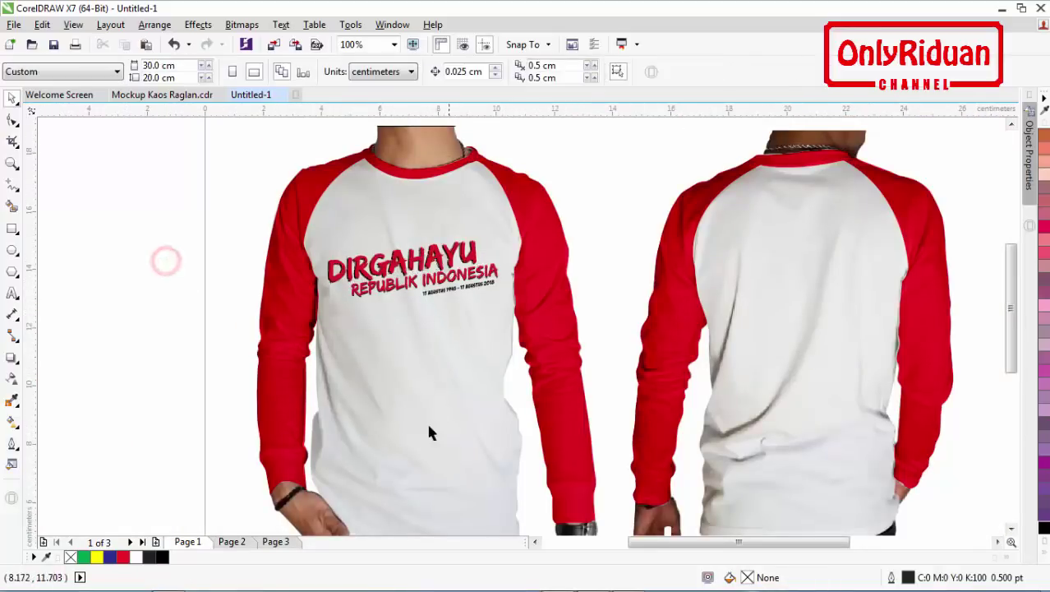
- Copy the "73TH KERJA KITA PRESTASI BANGSA" logo from Page 3 and paste it onto Page 1
click(268, 546)
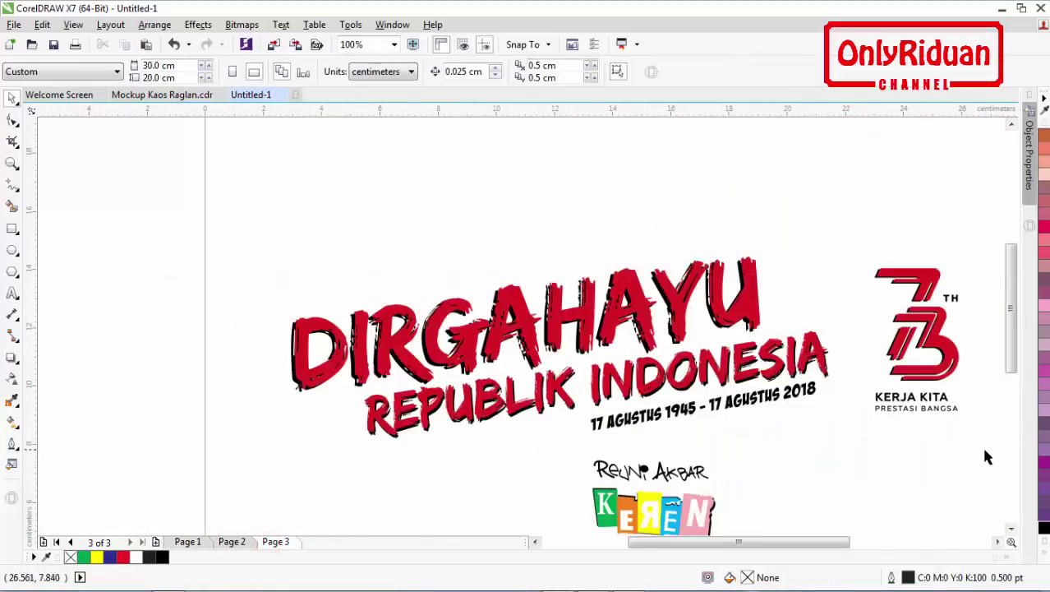
drag(994, 450, 852, 237)
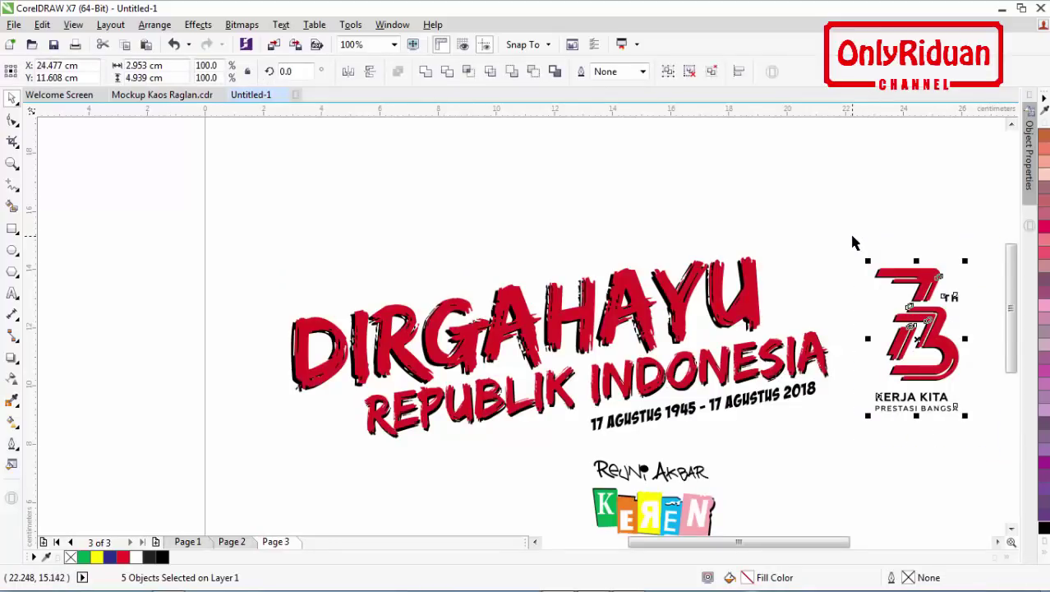
click(190, 542)
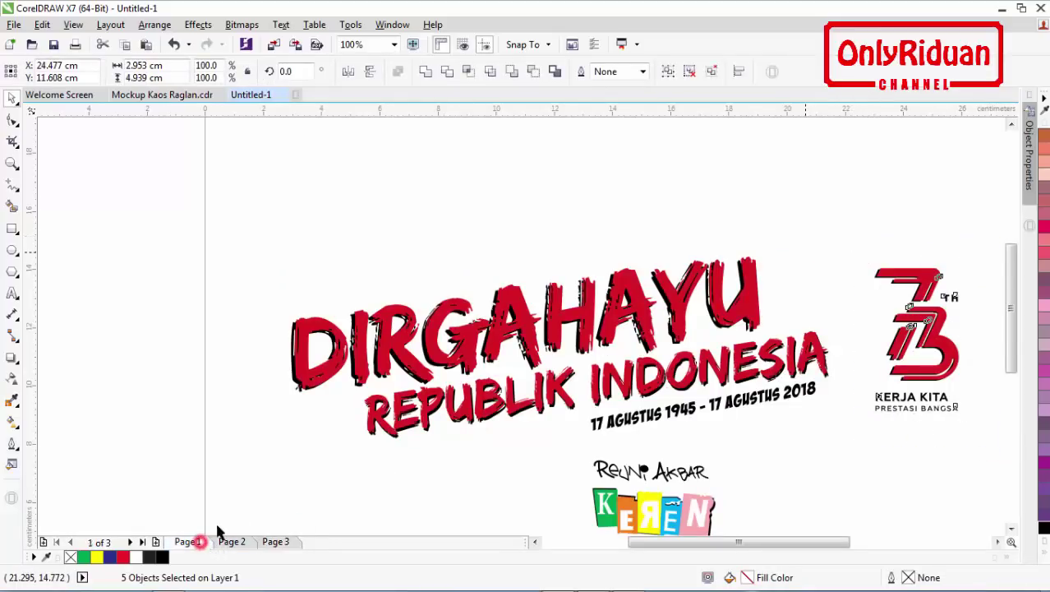
key(ctrl+v)
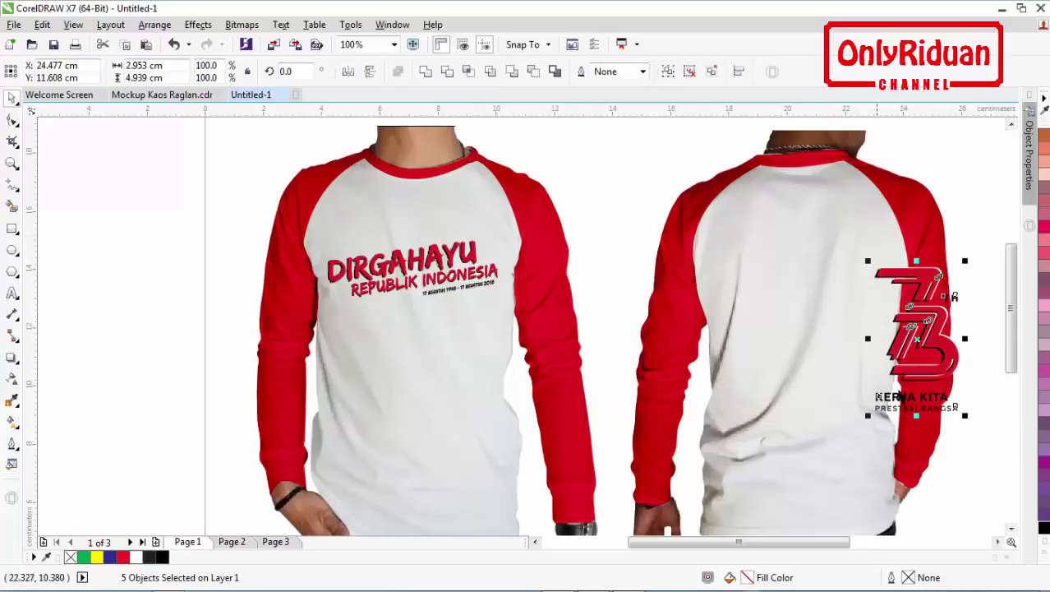
- Shrink the pasted 73TH logo and position it below the collar on the back of the long-sleeve shirt
drag(967, 417, 915, 332)
drag(891, 296, 802, 223)
click(76, 240)
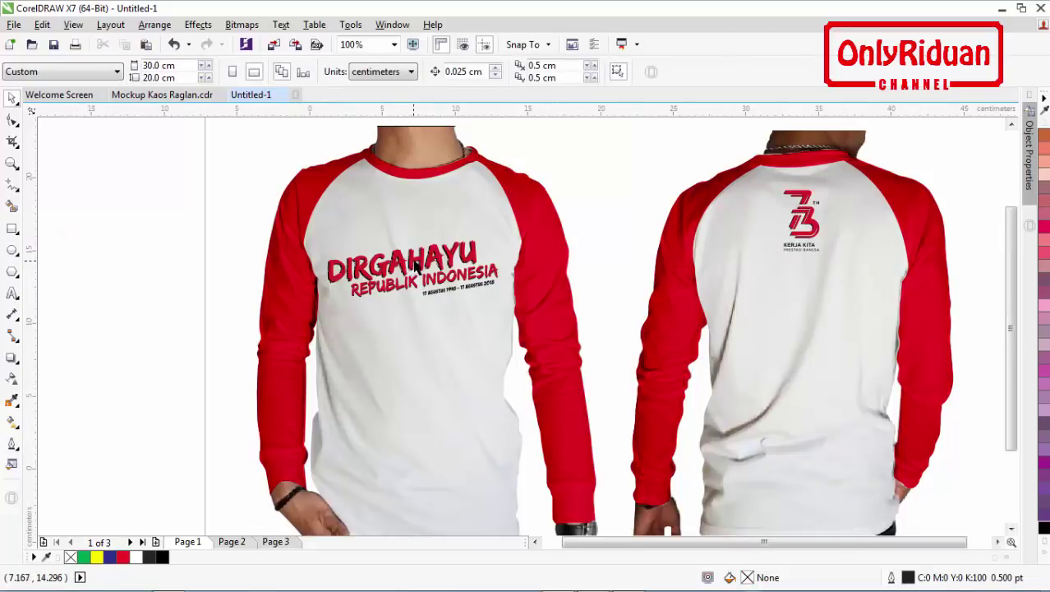
- Fill the body of the front long-sleeve shirt with blue C:100 M:100 Y:0 K:0
scroll(393, 284, down, 2)
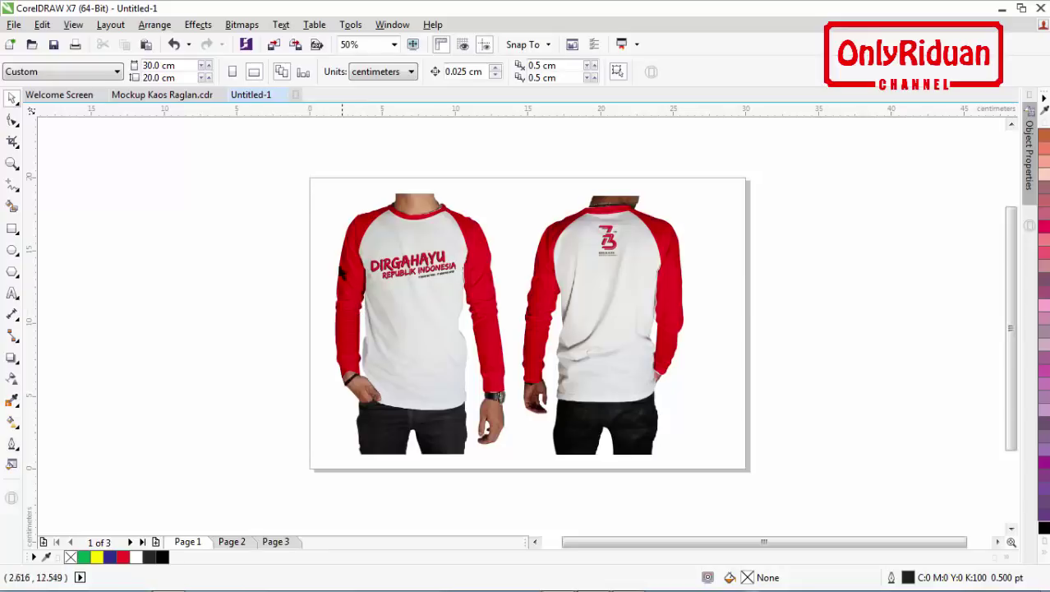
scroll(310, 262, up, 2)
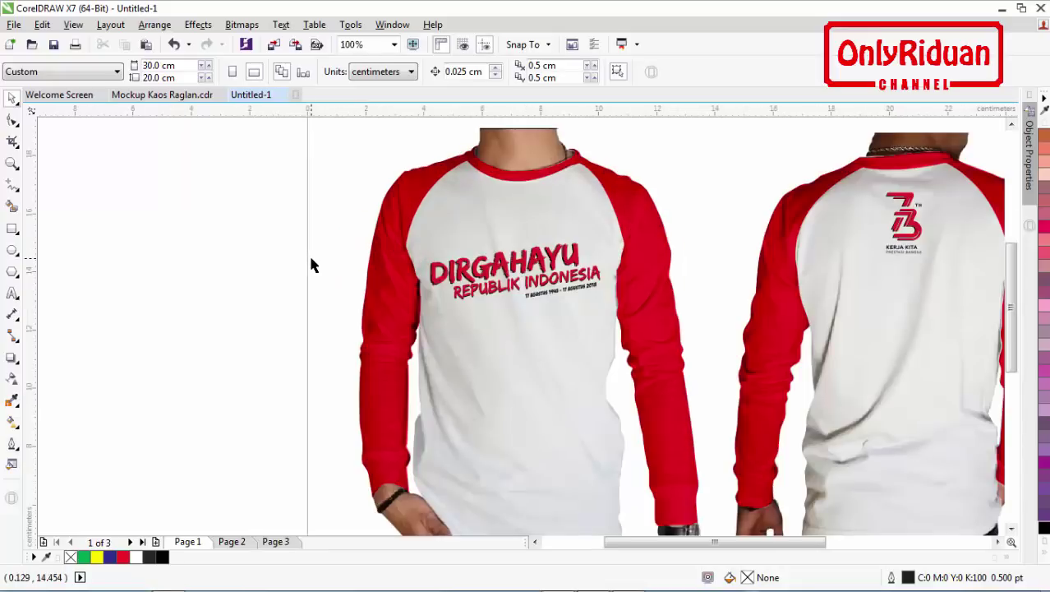
click(517, 380)
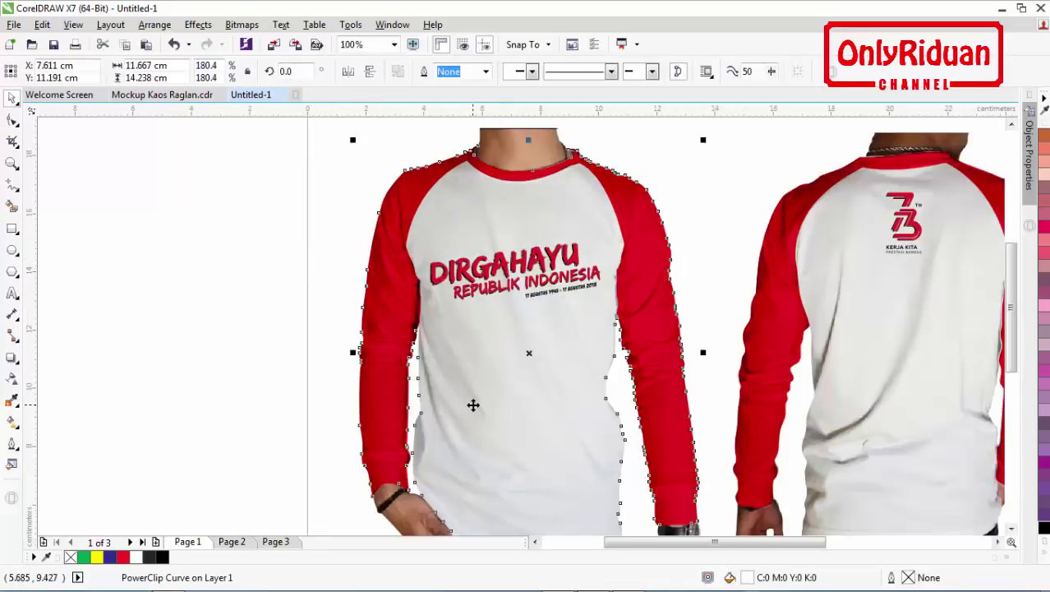
click(1045, 558)
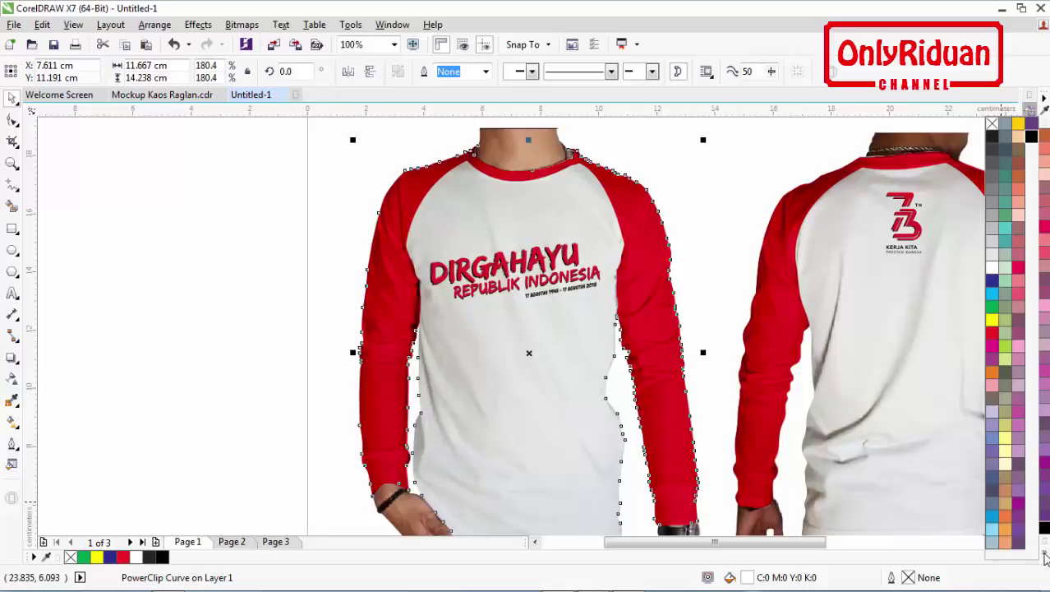
click(992, 283)
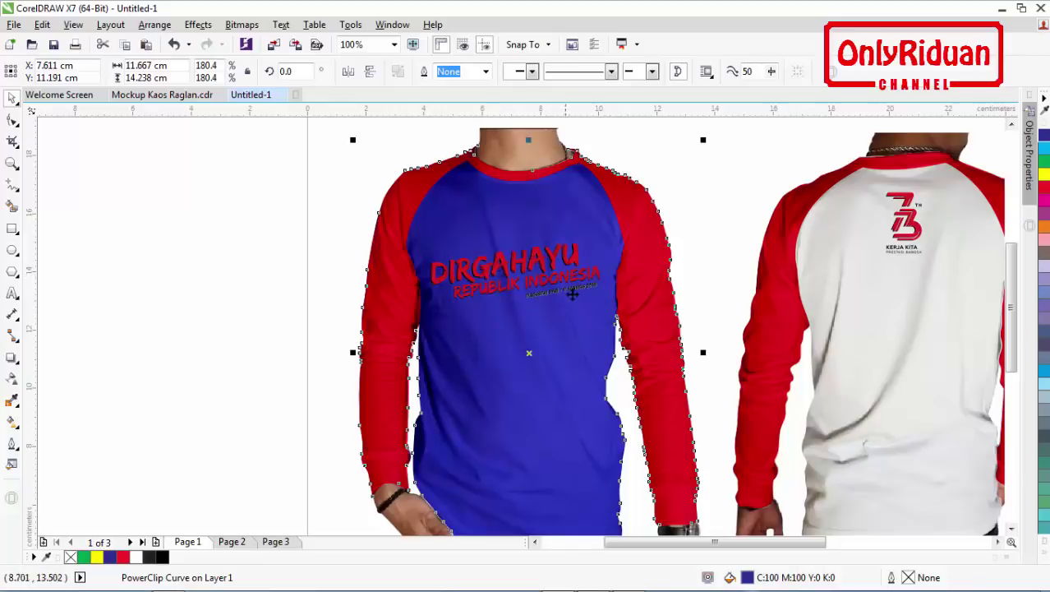
click(171, 245)
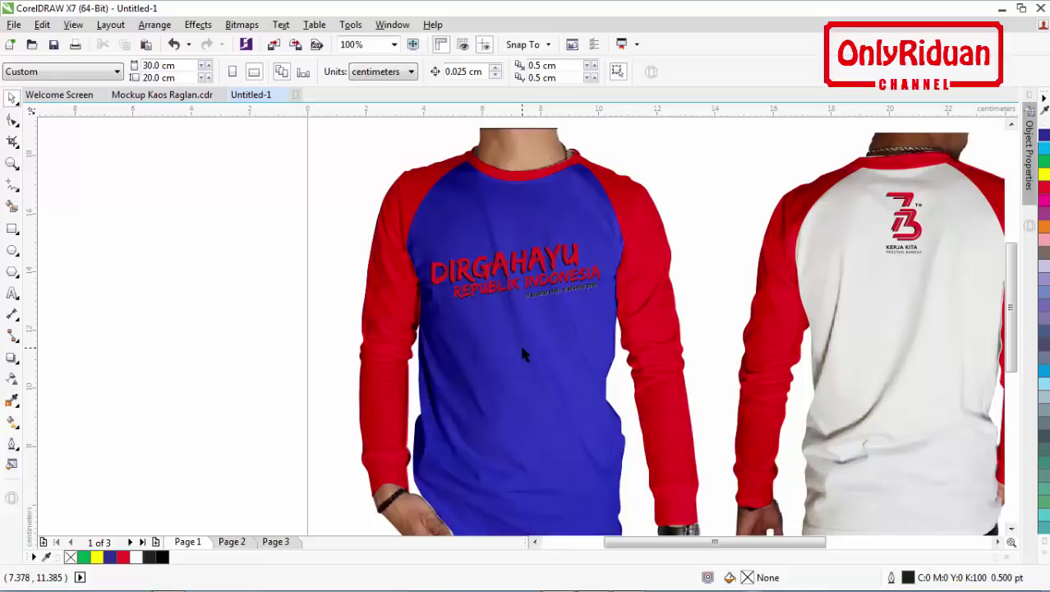
- Recolor the red "DIRGAHAYU" and "REPUBLIK INDONESIA" lettering on the front shirt to white
click(506, 267)
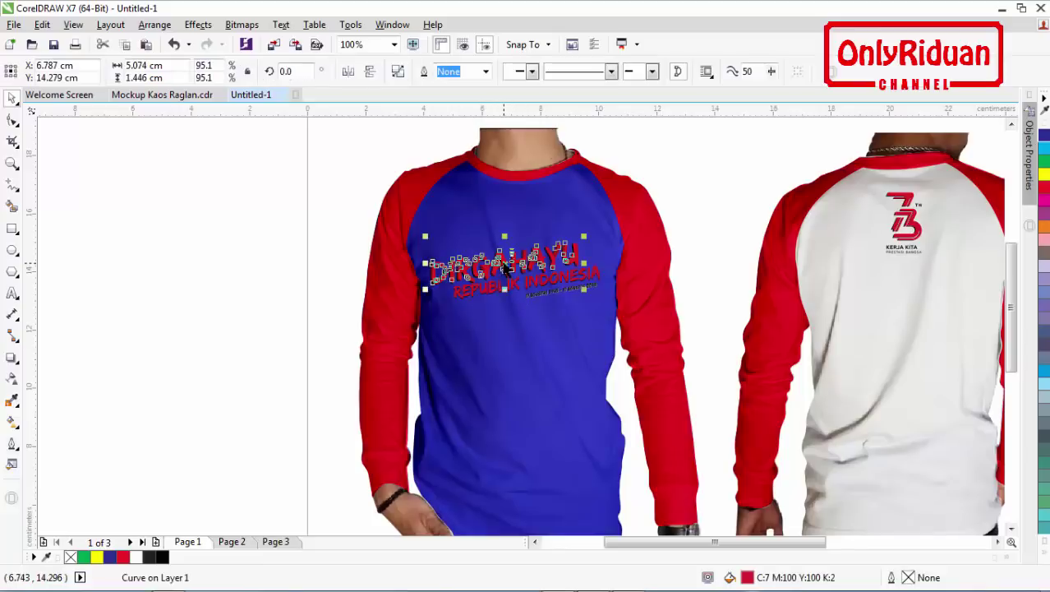
click(136, 557)
click(97, 296)
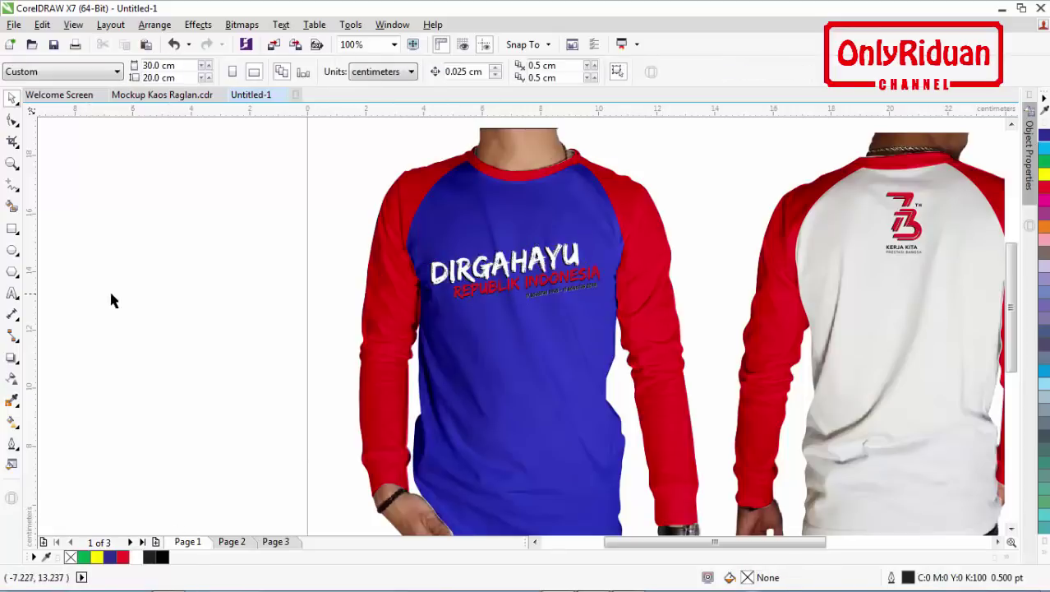
click(502, 291)
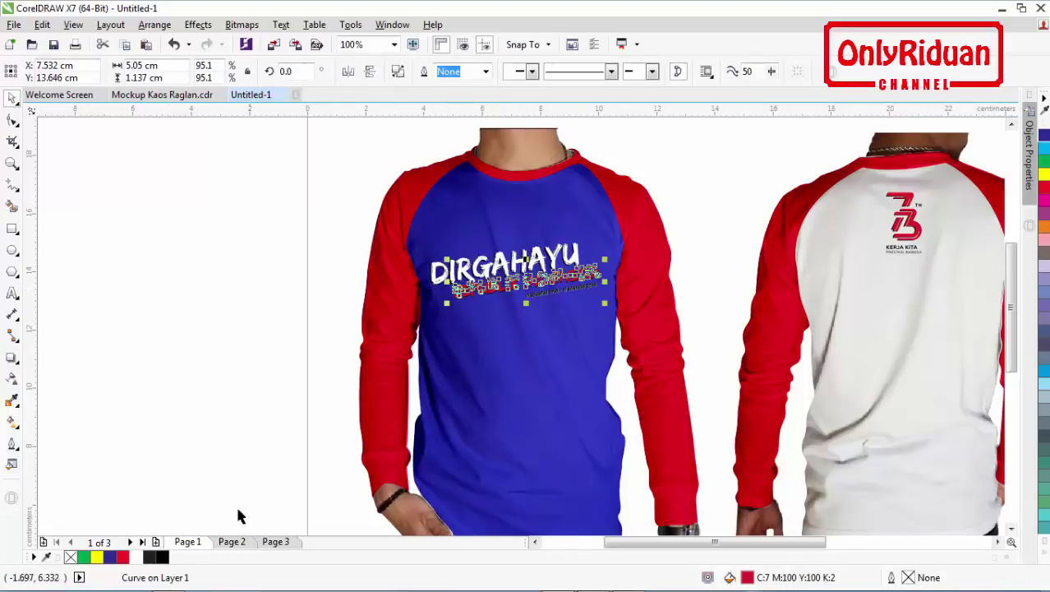
click(136, 558)
click(180, 364)
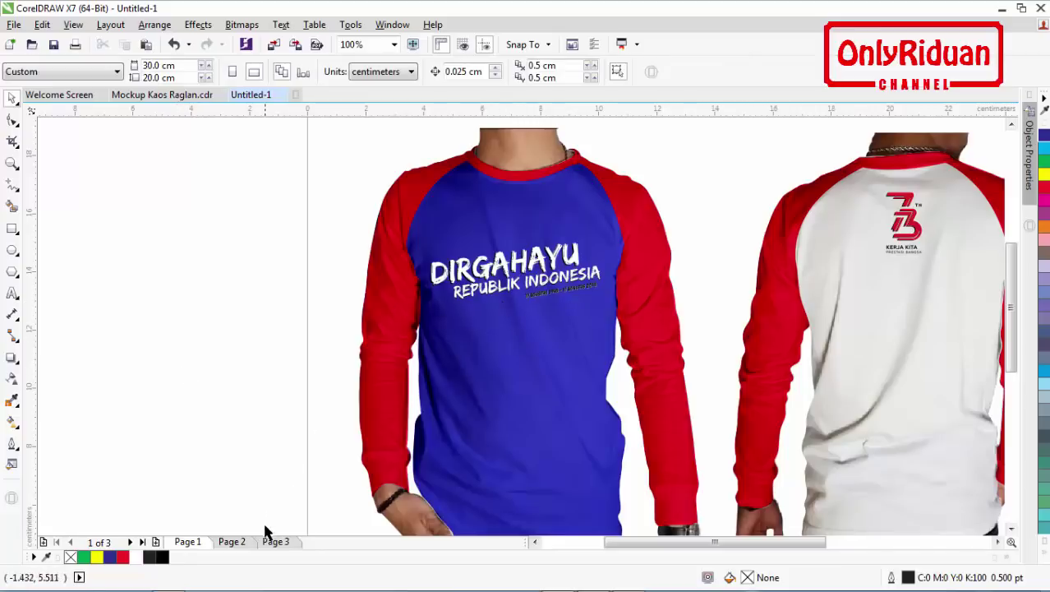
- Place a copy of the "REUNI AKBAR KEREN BGT!" logo from Page 3 outside the page area and bring up Page 2 with it selected
click(233, 542)
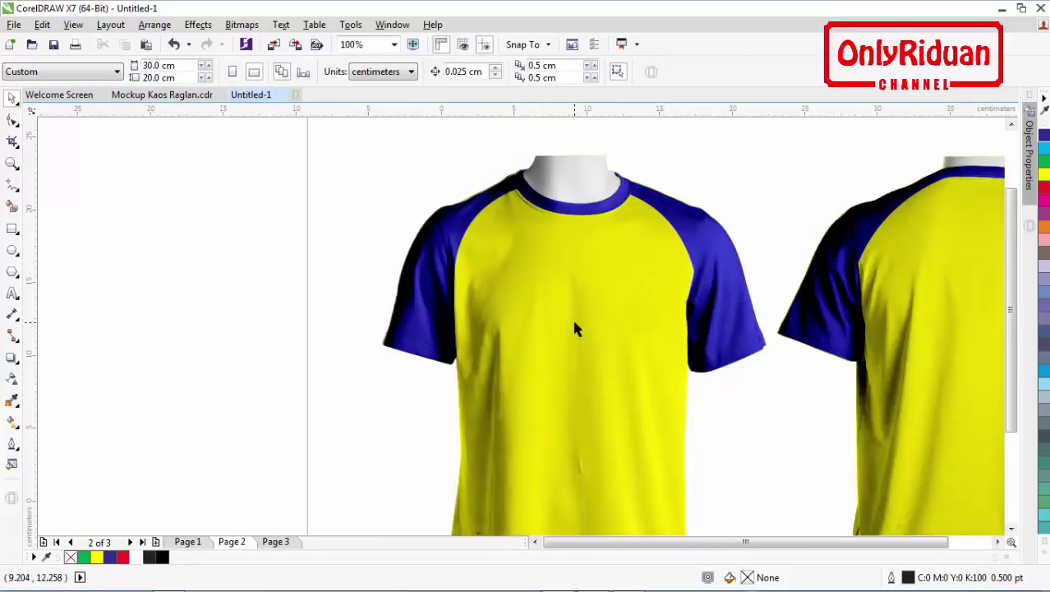
scroll(576, 329, down, 1)
click(278, 541)
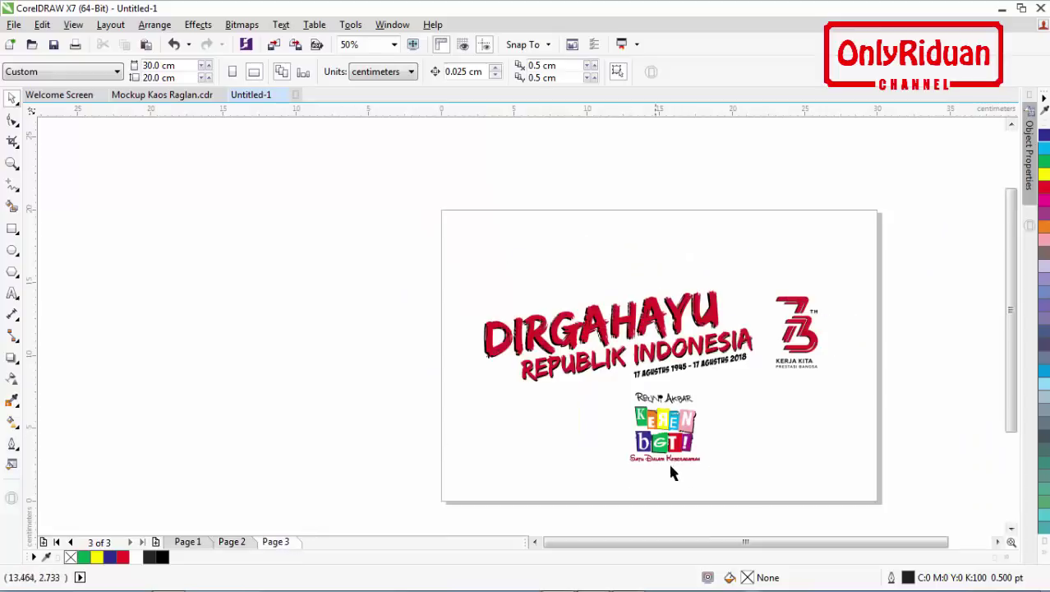
drag(715, 469, 619, 376)
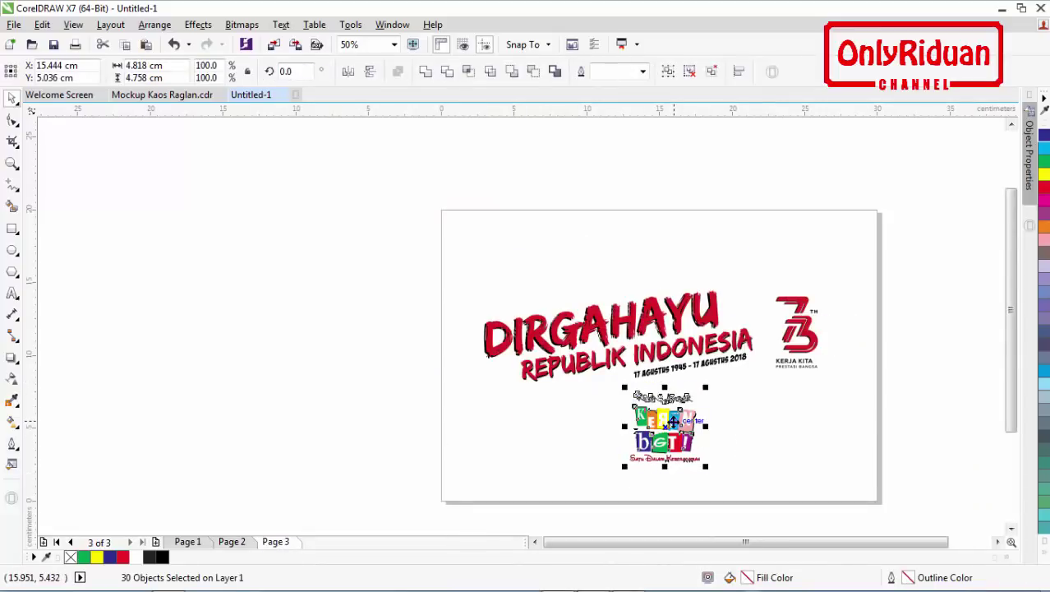
drag(672, 421, 328, 338)
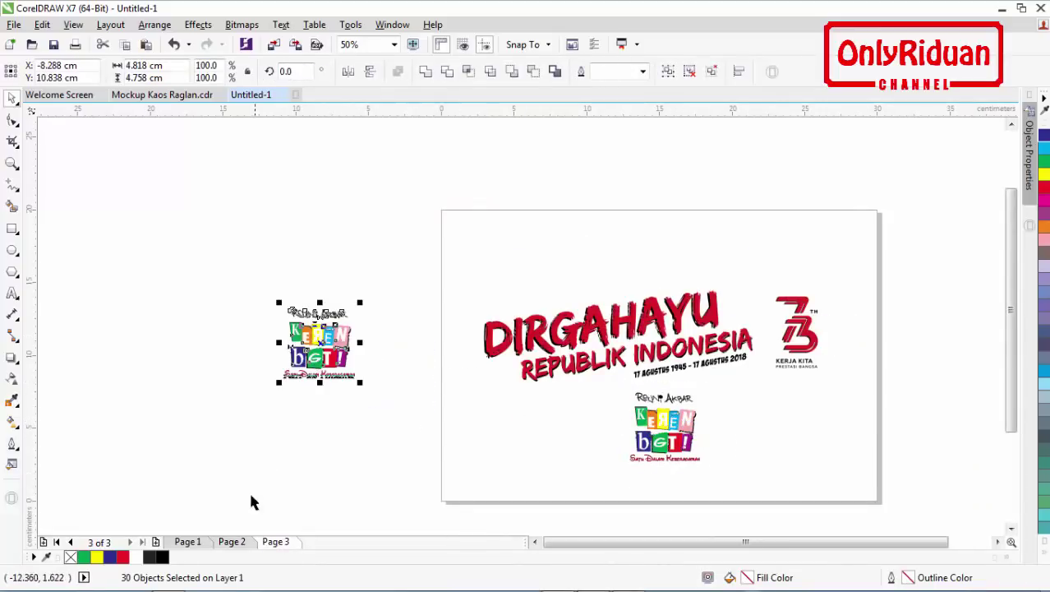
click(233, 542)
click(329, 360)
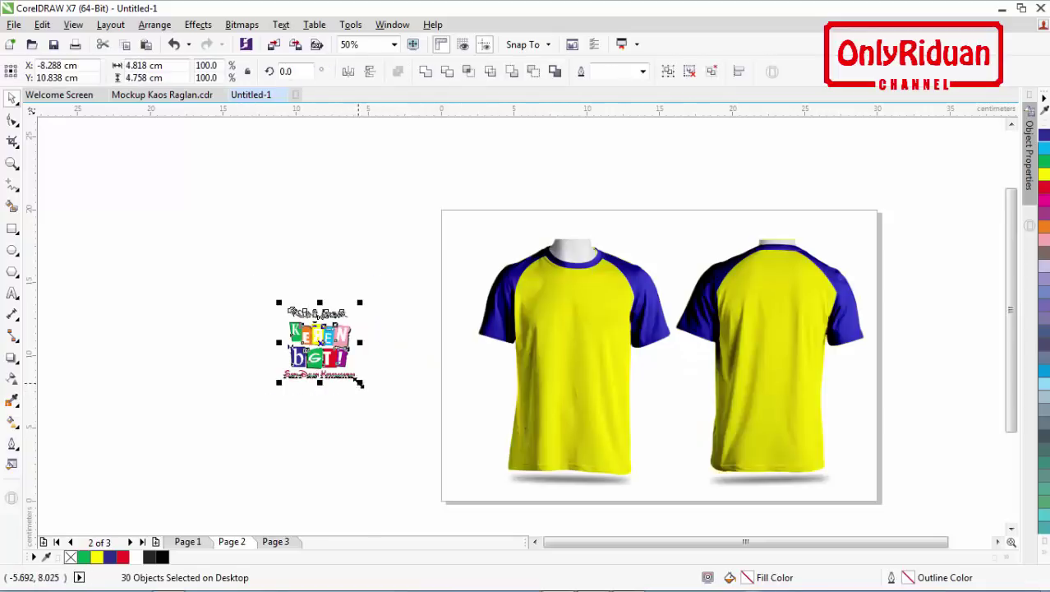
- Shrink the "REUNI AKBAR KEREN BGT!" logo to about 3.5 cm wide and place it on the chest of the front short-sleeve shirt
drag(355, 381, 340, 412)
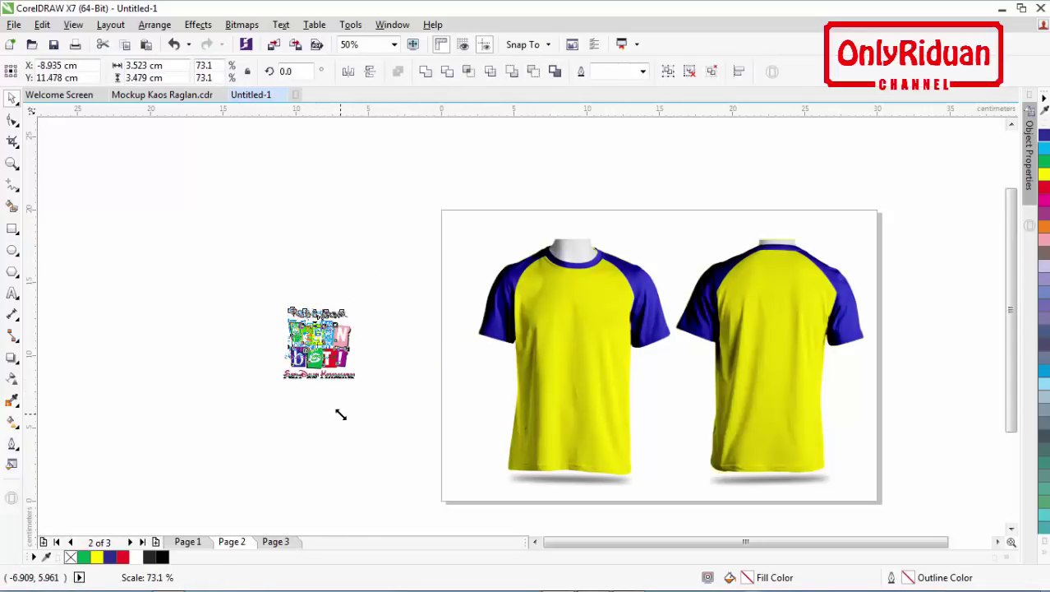
drag(317, 333, 563, 313)
click(382, 310)
scroll(543, 314, up, 2)
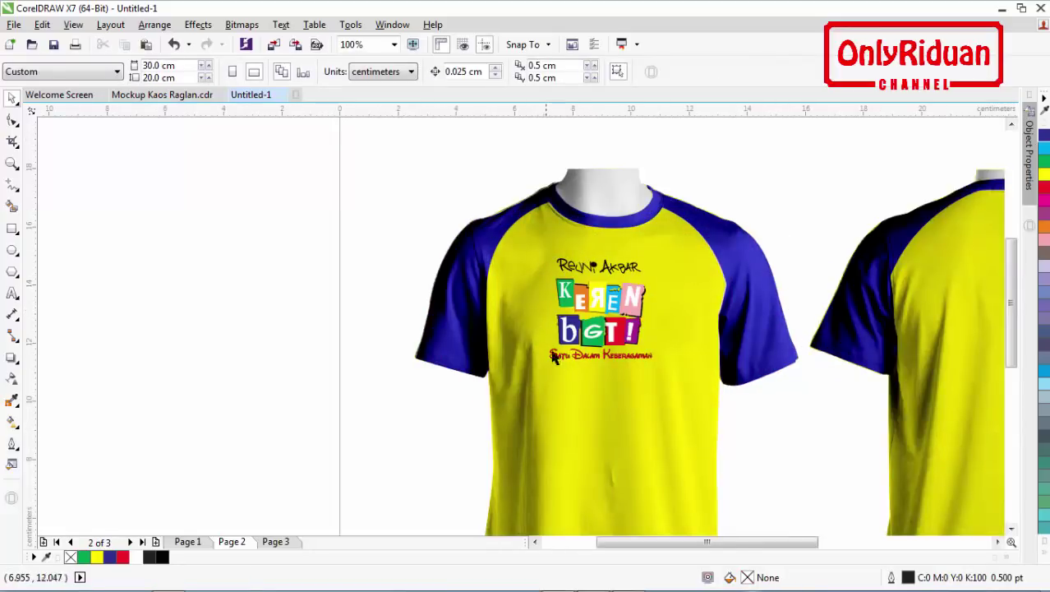
scroll(549, 367, down, 2)
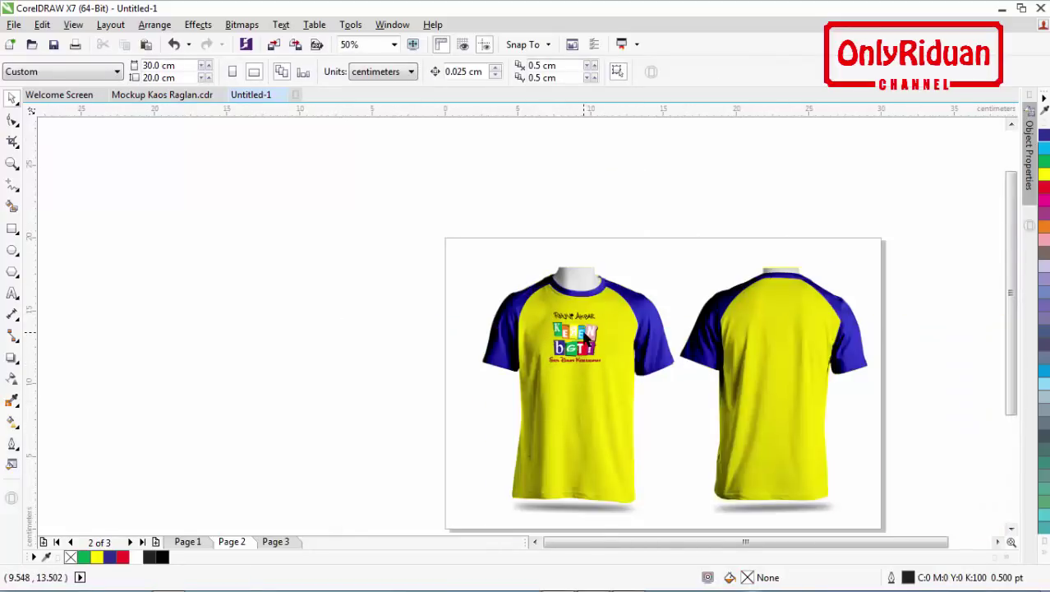
scroll(585, 339, up, 2)
- Place a copy of the "Reuni Akbar" lettering on the upper back of the back-view shirt, enlarged to about 3.4 cm wide
drag(386, 267, 921, 289)
click(998, 542)
click(998, 542)
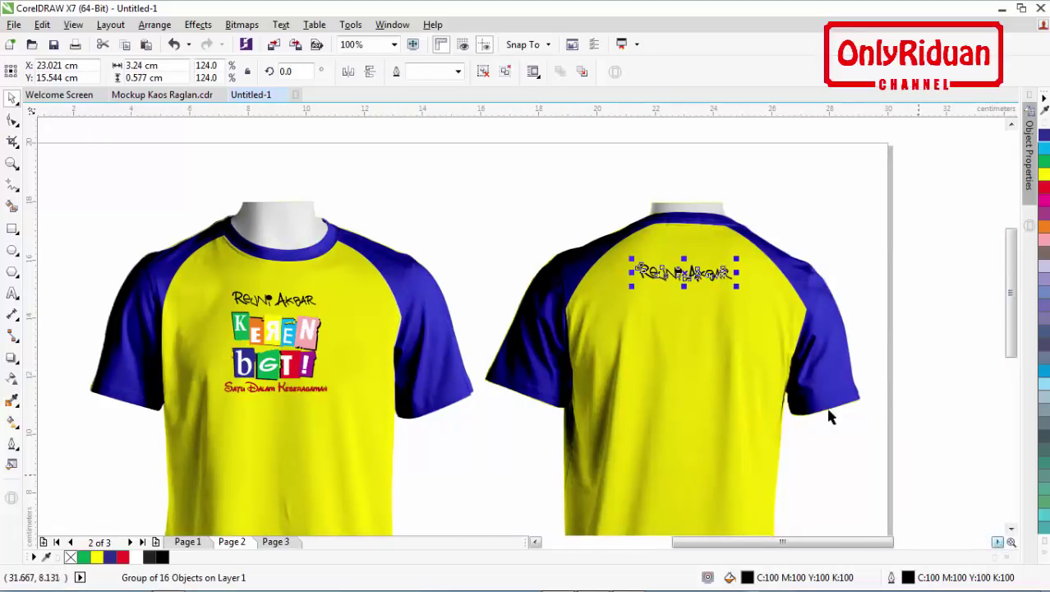
drag(739, 286, 742, 289)
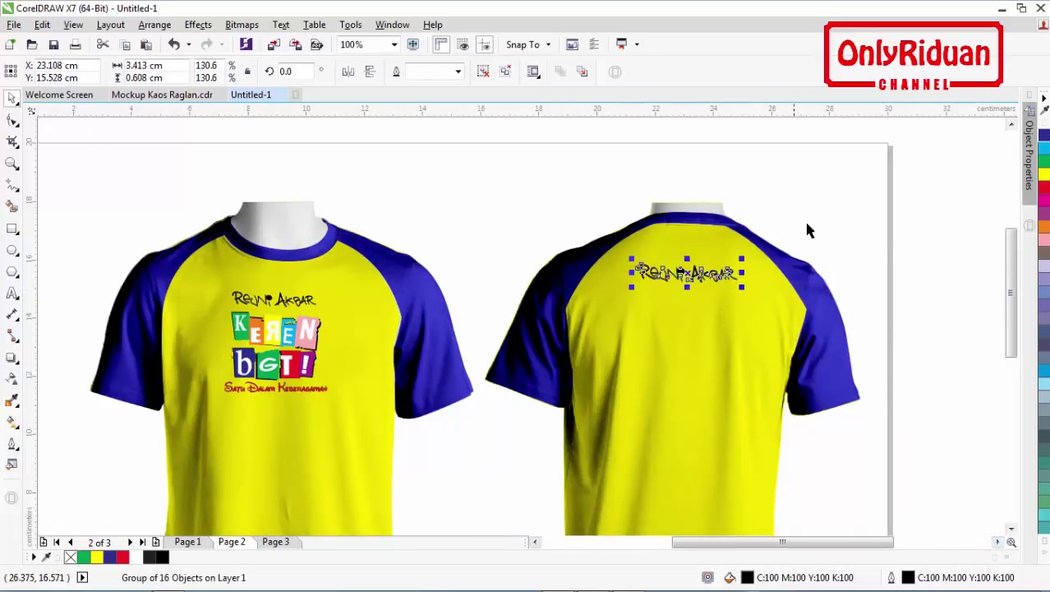
- Fill the bodies of the front and back short-sleeve shirts with white
click(357, 438)
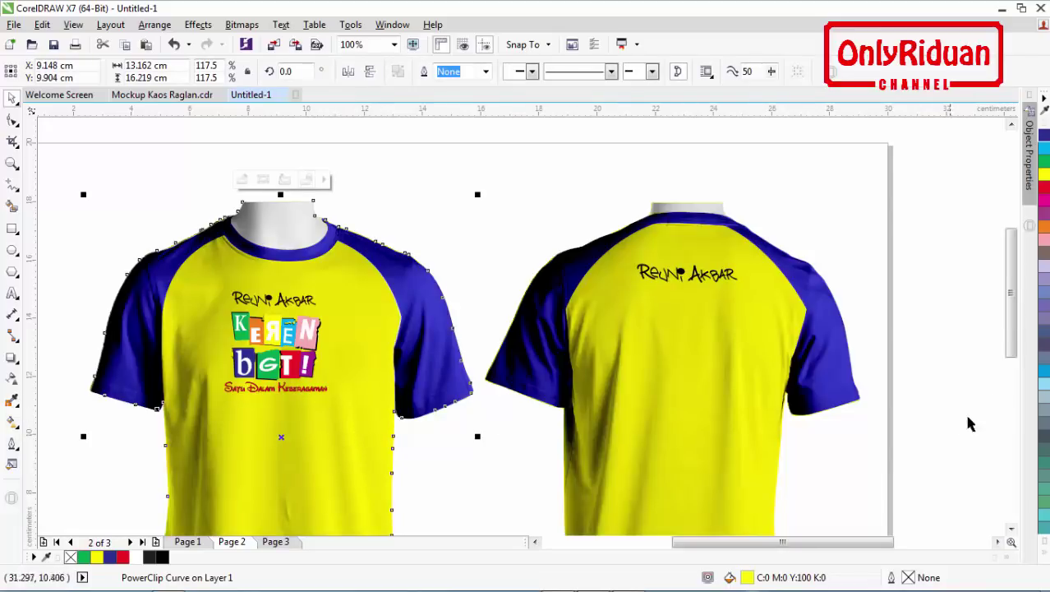
click(136, 557)
click(645, 428)
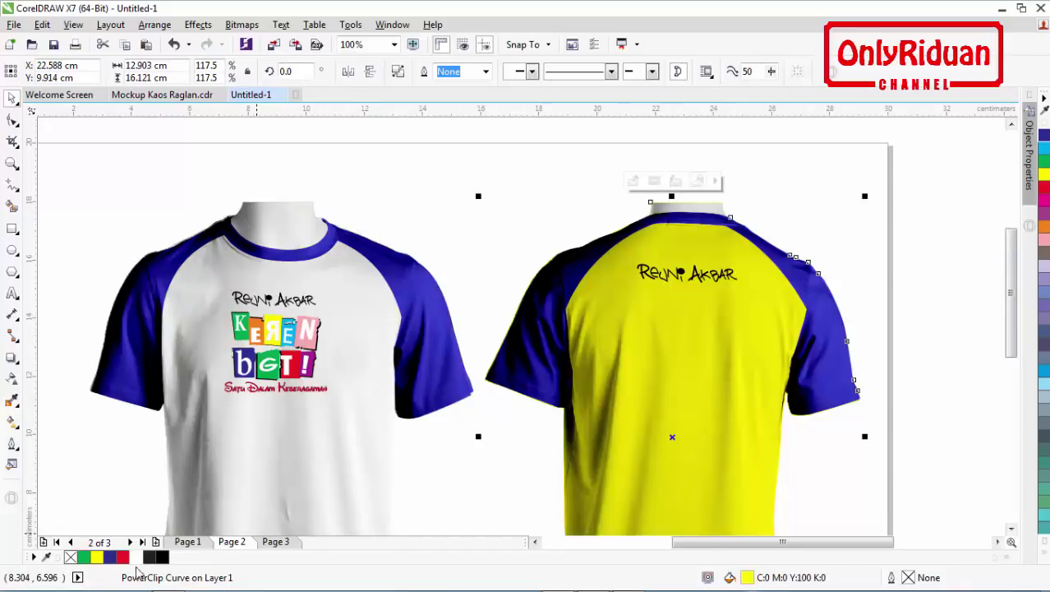
click(137, 558)
click(104, 458)
scroll(107, 454, down, 2)
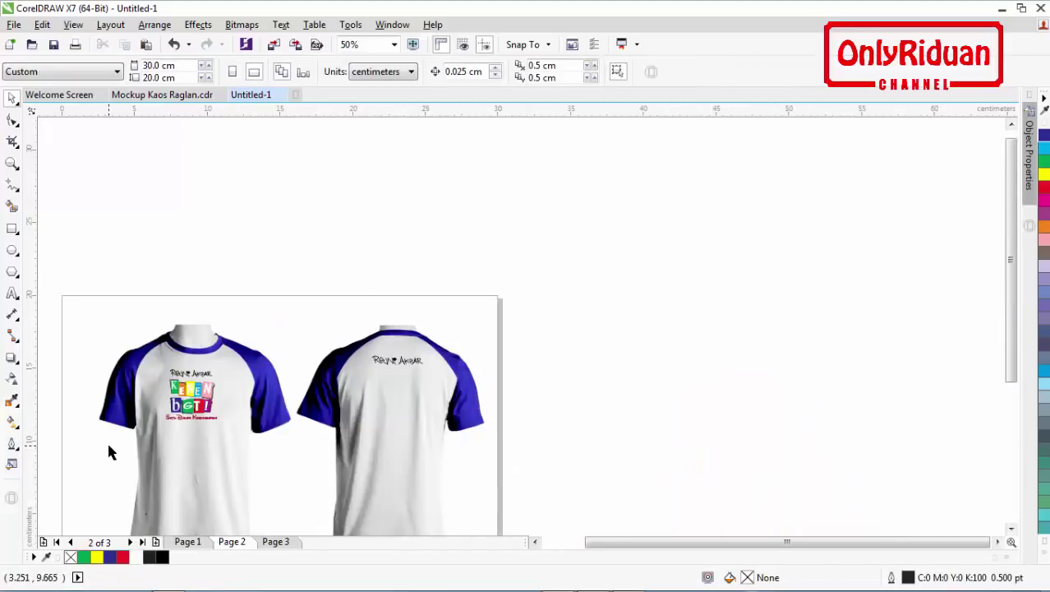
click(535, 543)
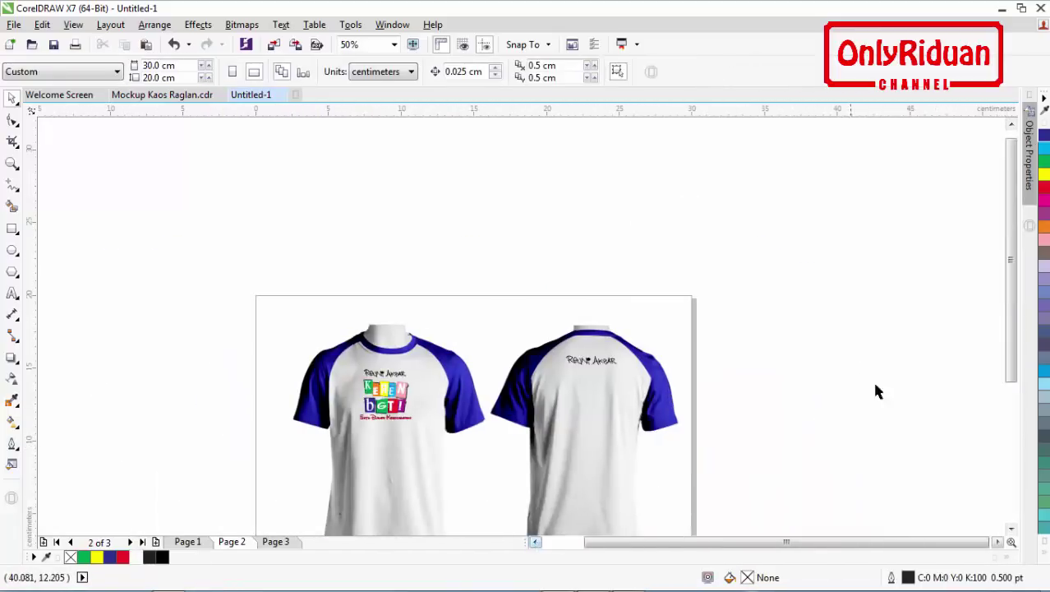
drag(1000, 284, 1004, 315)
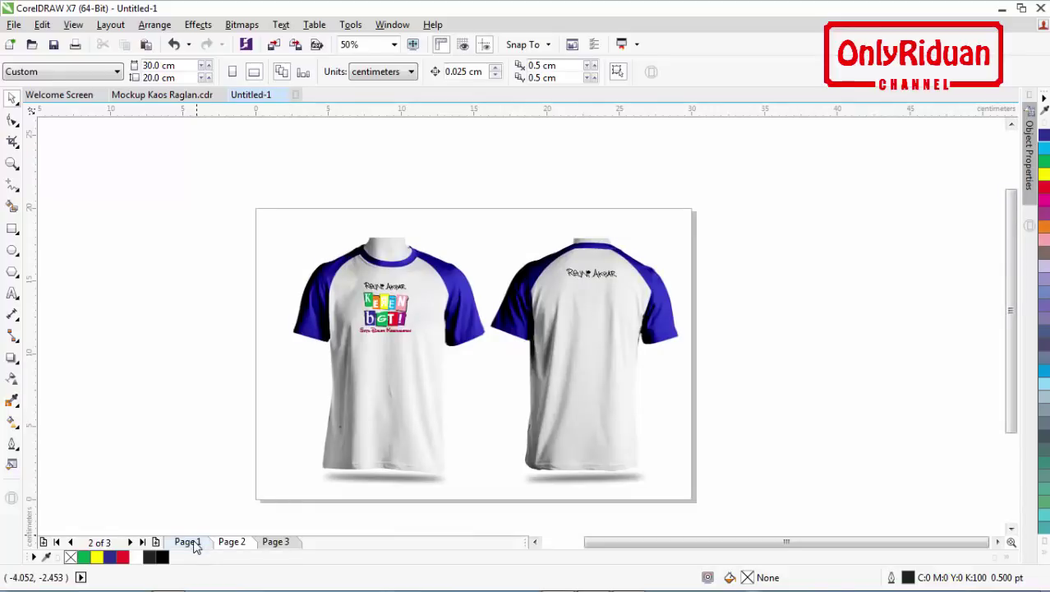
- Fill the body of the back-view short-sleeve shirt with blue and inspect its hem and upper back
click(595, 419)
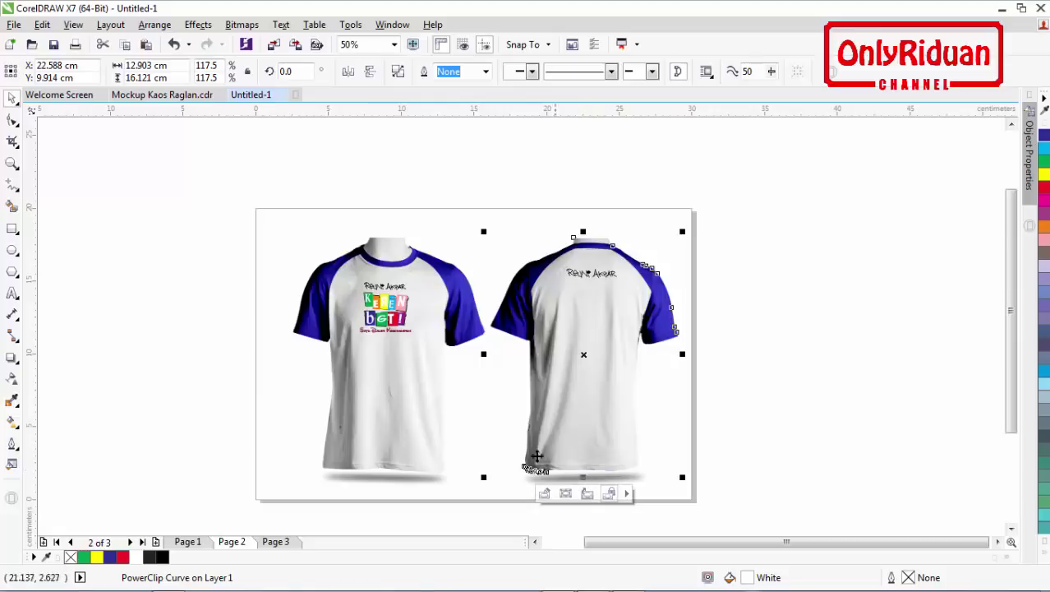
scroll(559, 452, up, 1)
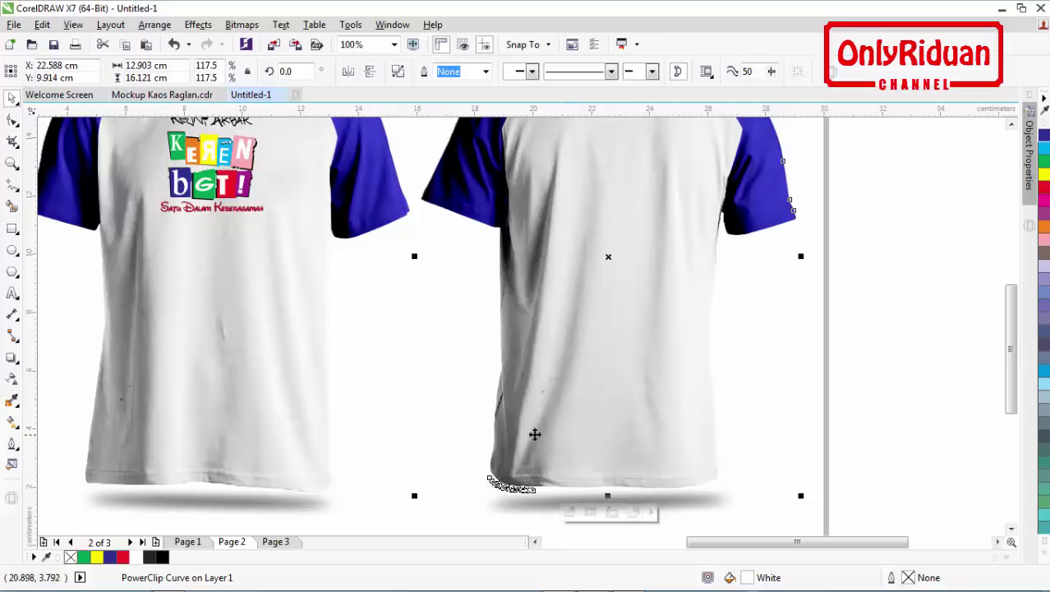
click(109, 557)
scroll(513, 492, up, 2)
click(428, 497)
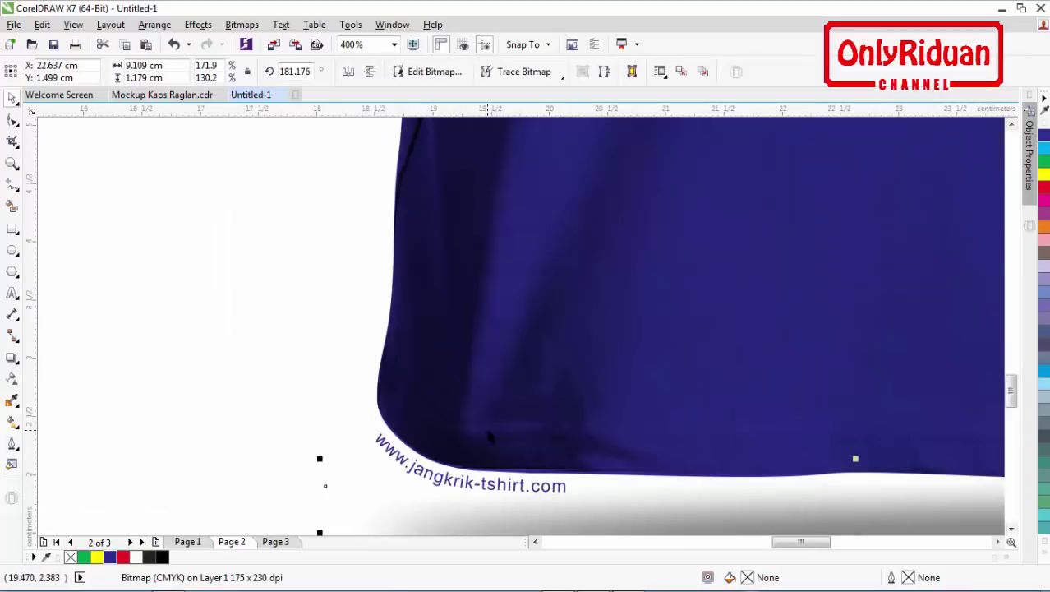
scroll(490, 437, down, 2)
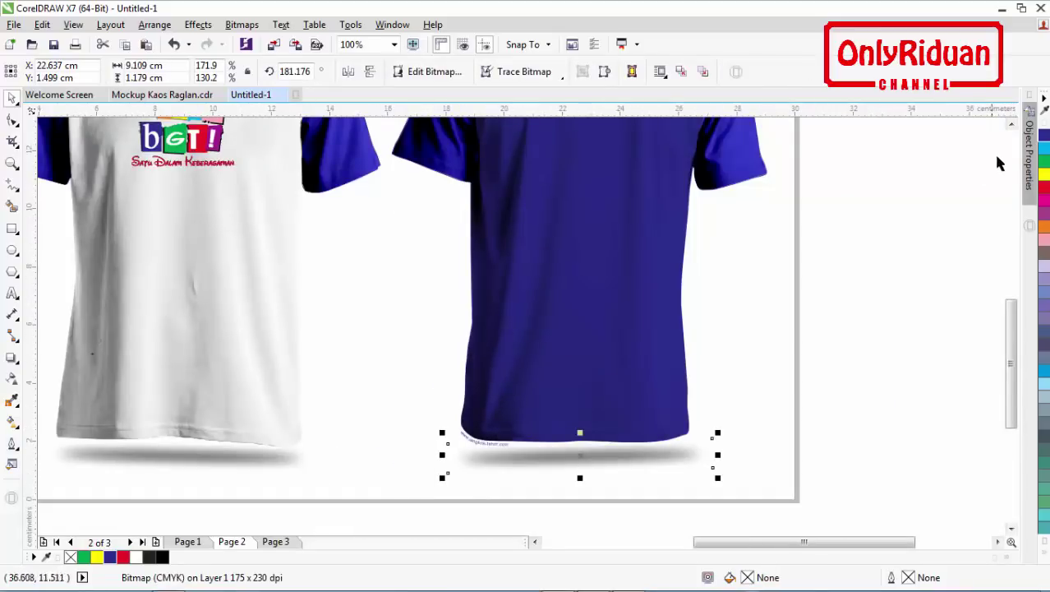
click(1012, 124)
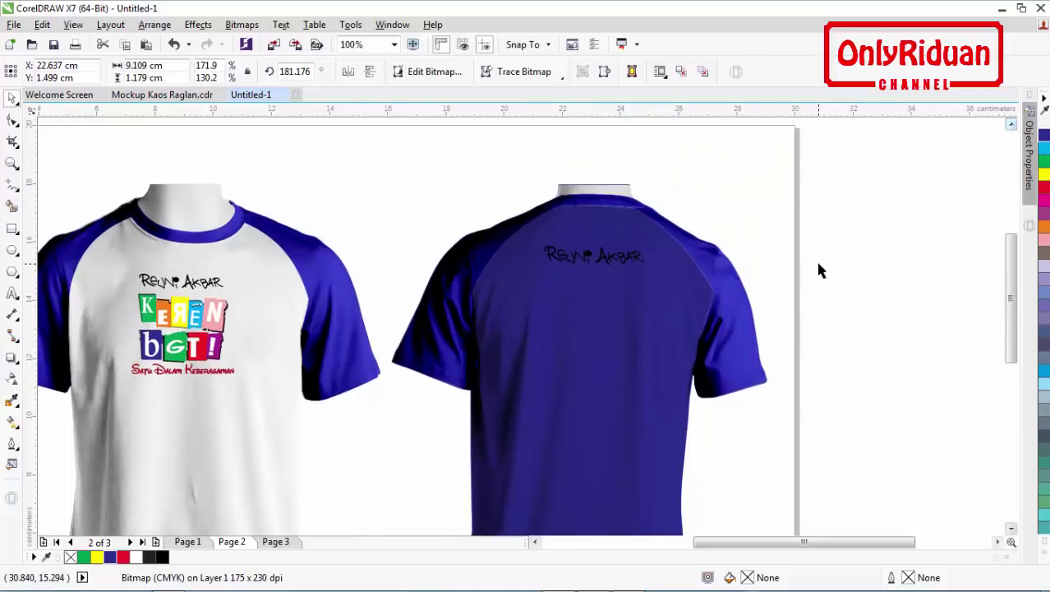
scroll(818, 270, down, 2)
scroll(825, 286, up, 1)
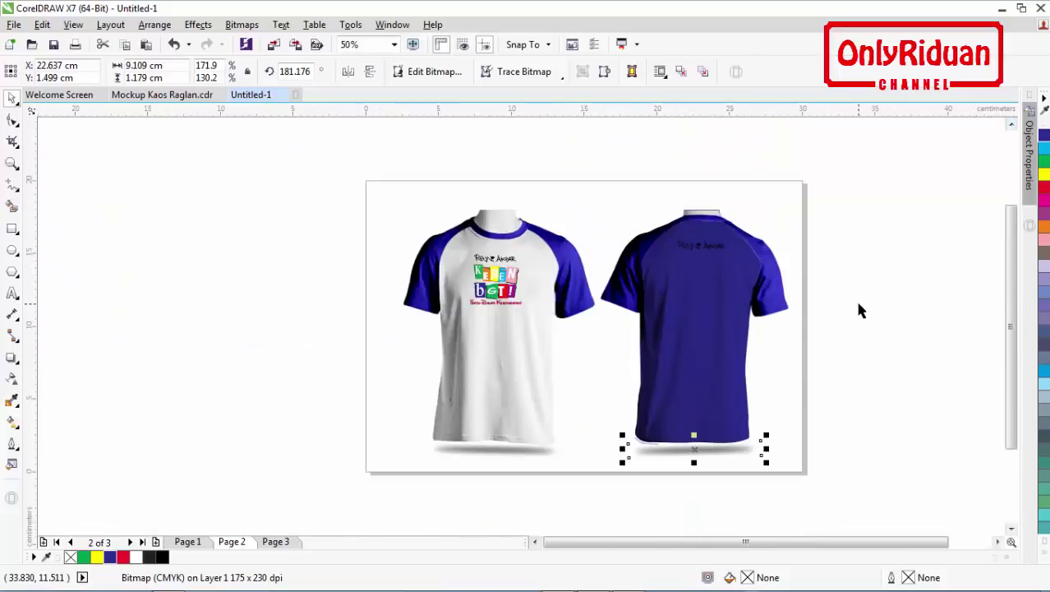
click(859, 310)
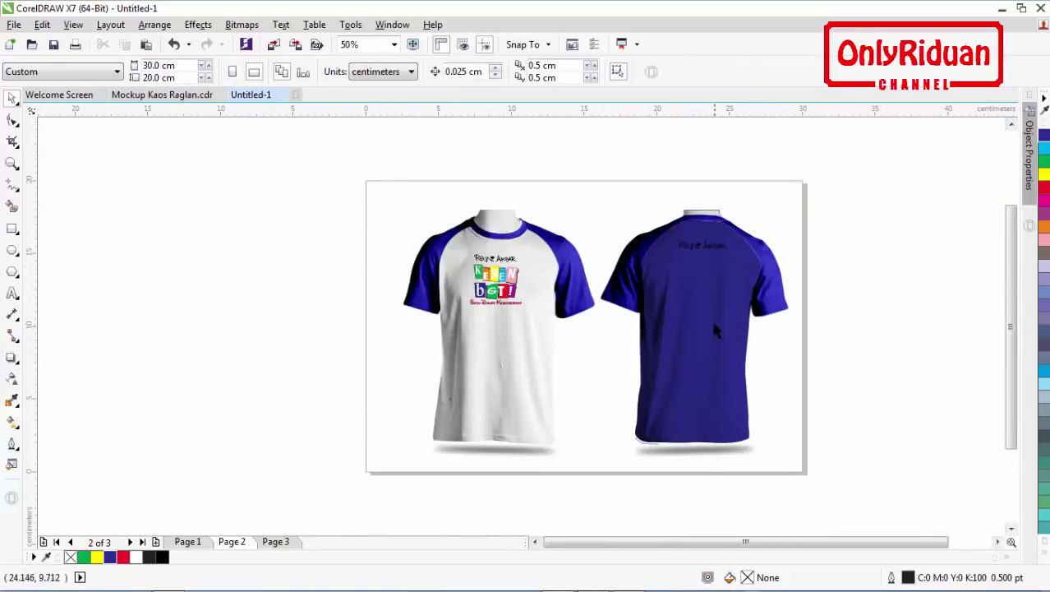
- Fill the body and then the sleeves and collar of the back-view short-sleeve shirt with yellow C:0 M:0 Y:100 K:0
scroll(712, 326, up, 1)
click(681, 305)
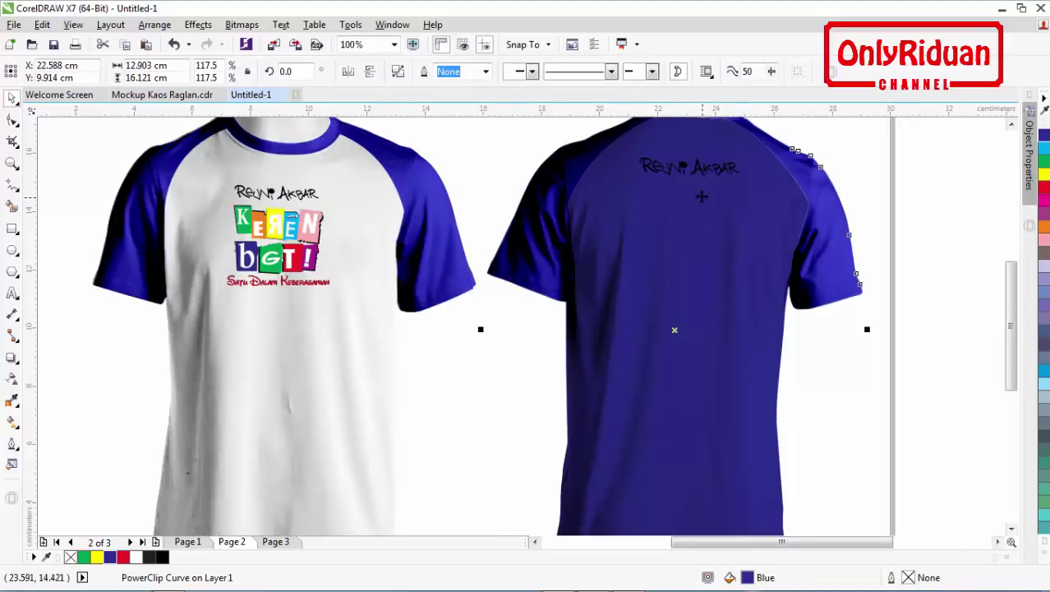
scroll(785, 272, down, 1)
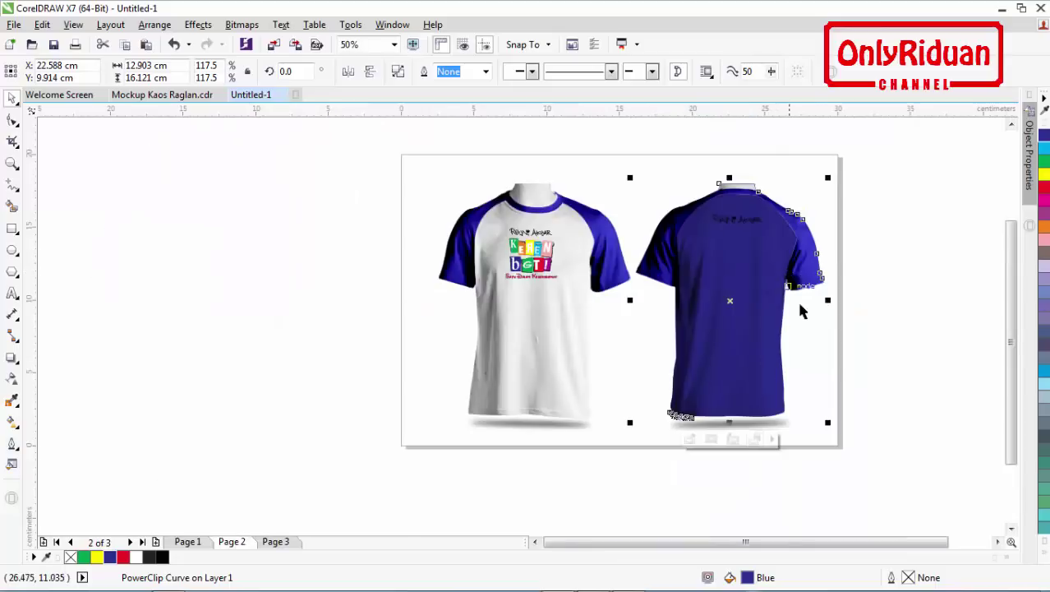
click(832, 337)
click(731, 346)
click(998, 541)
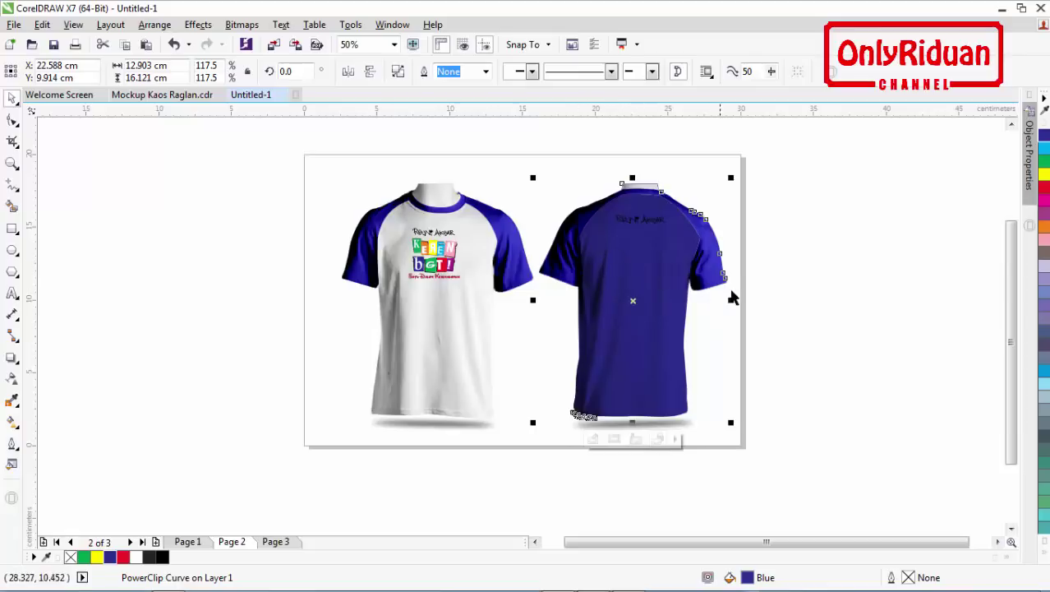
click(1043, 175)
click(787, 288)
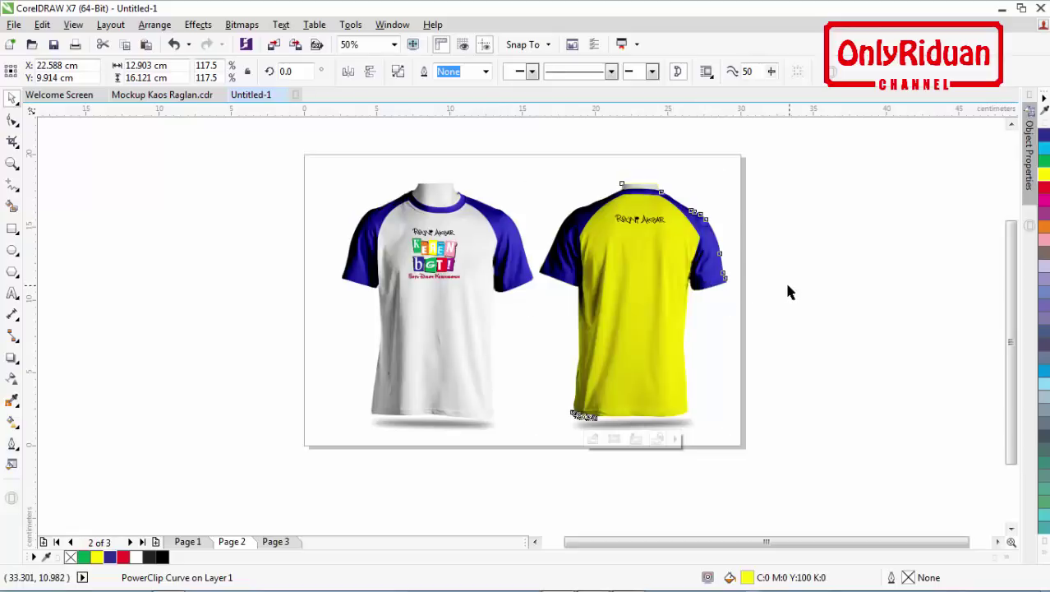
click(720, 284)
click(1043, 174)
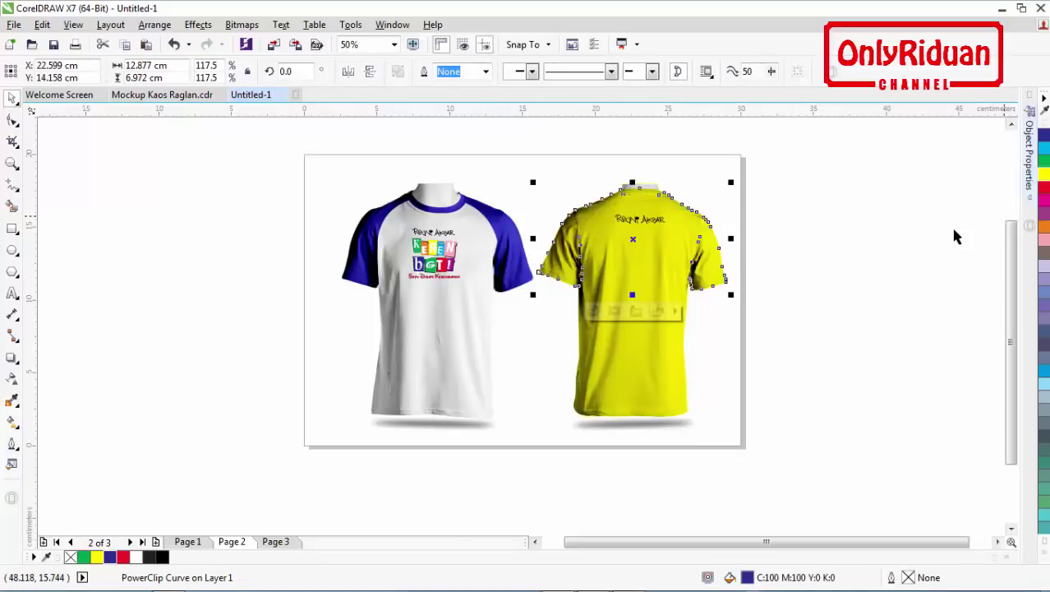
click(822, 263)
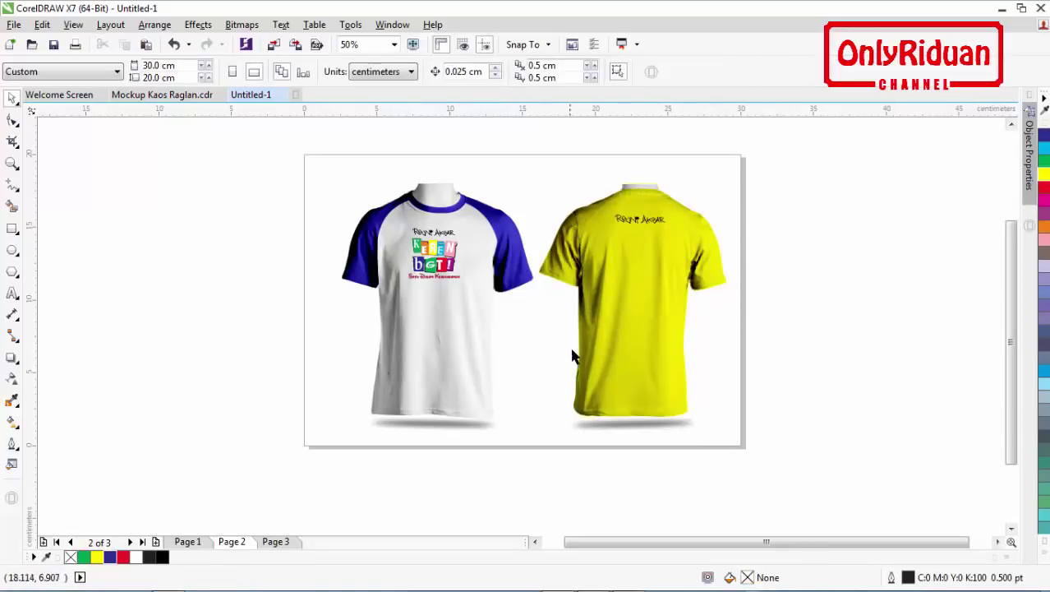
- Fill the body and the sleeves and collar of the front short-sleeve shirt with magenta
click(460, 358)
click(1045, 201)
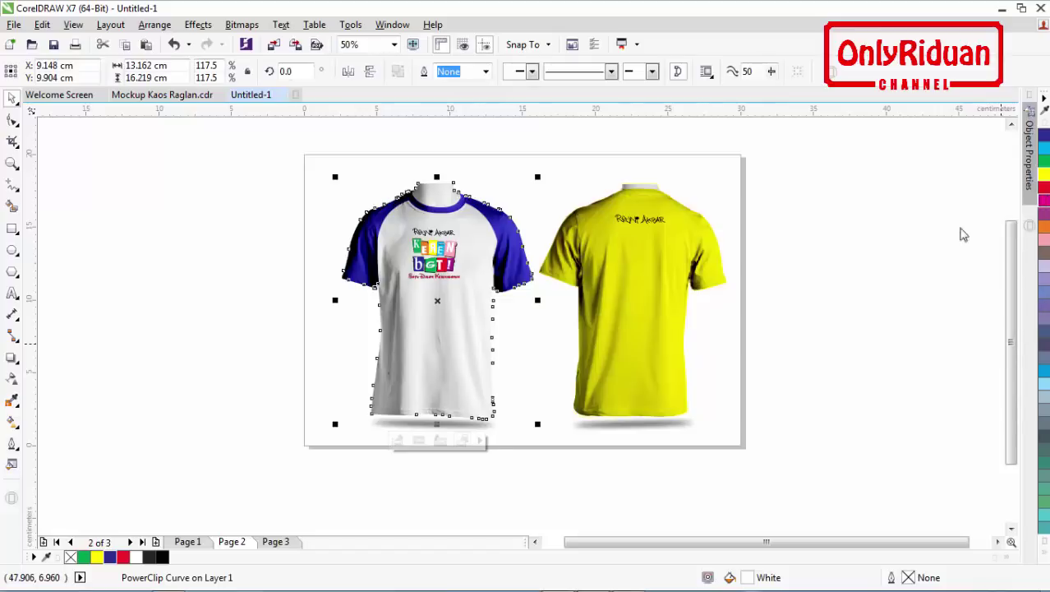
click(513, 260)
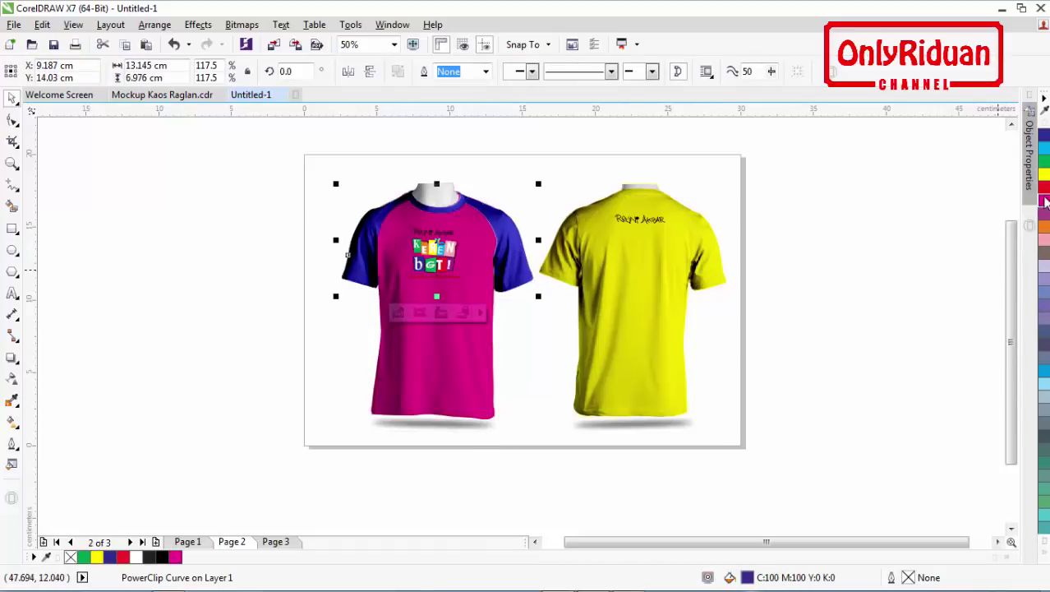
click(1044, 202)
click(797, 290)
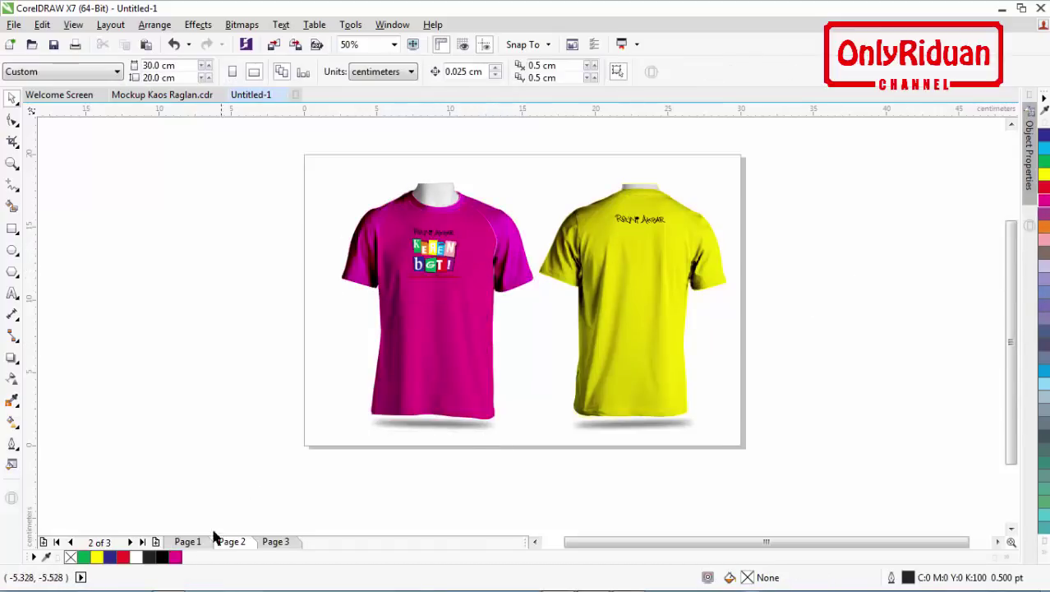
- Fill the sleeves and collar of the front long-sleeve shirt on Page 1 with blue
click(187, 541)
click(400, 370)
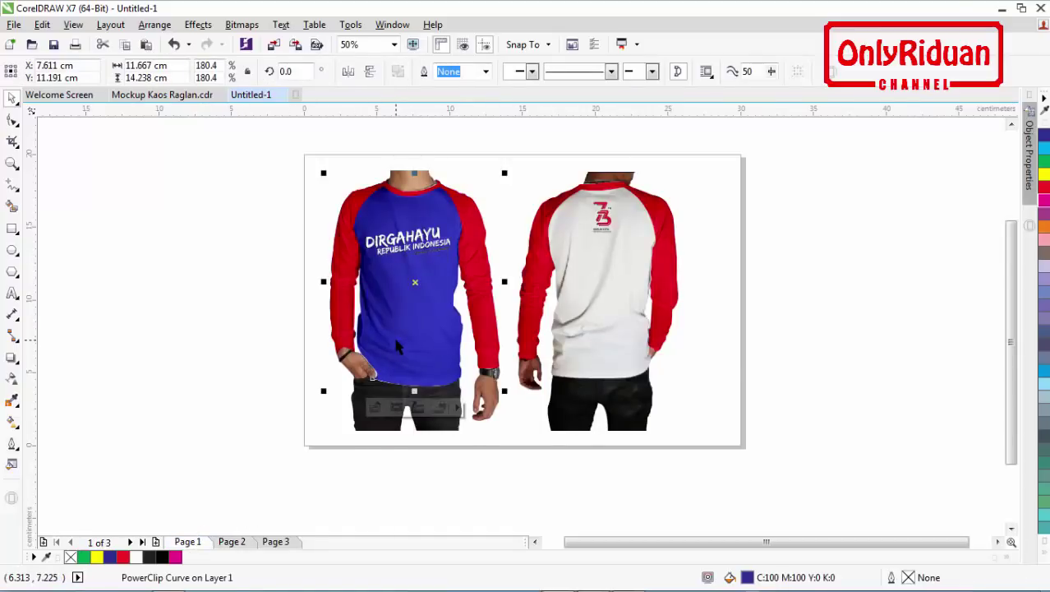
click(214, 304)
click(339, 308)
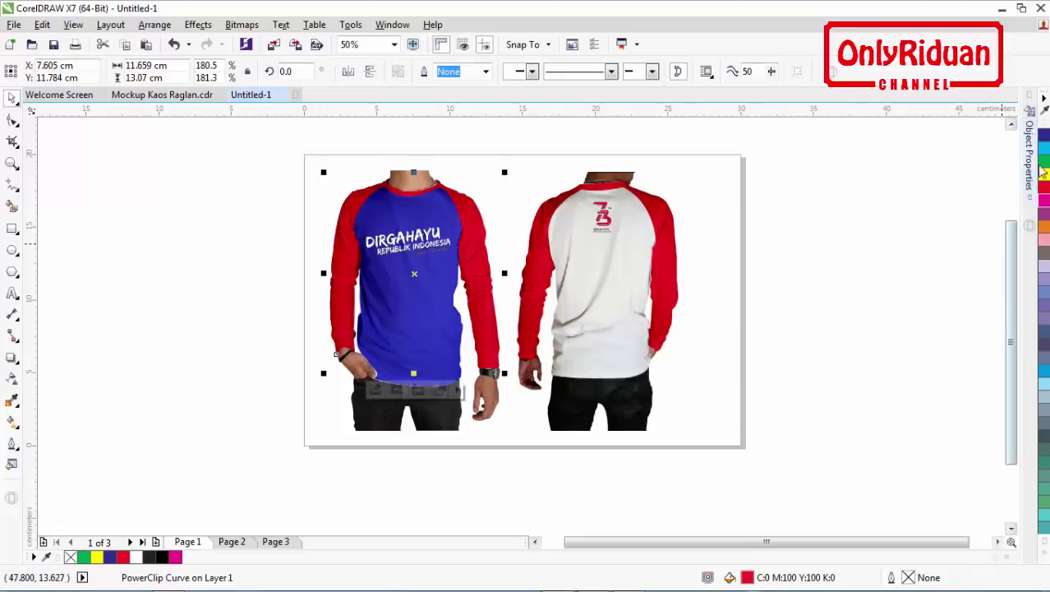
click(1044, 135)
click(921, 230)
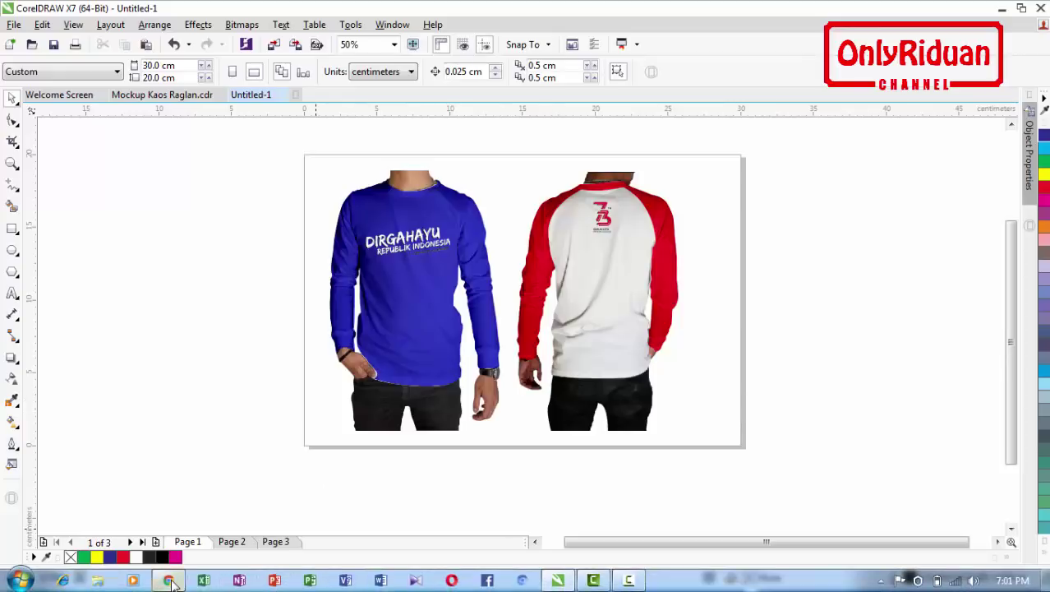
- Switch to Chrome and follow the "Mockup Kaos Raglan" download link in the raglan mockup blog post
click(234, 530)
scroll(406, 357, up, 2)
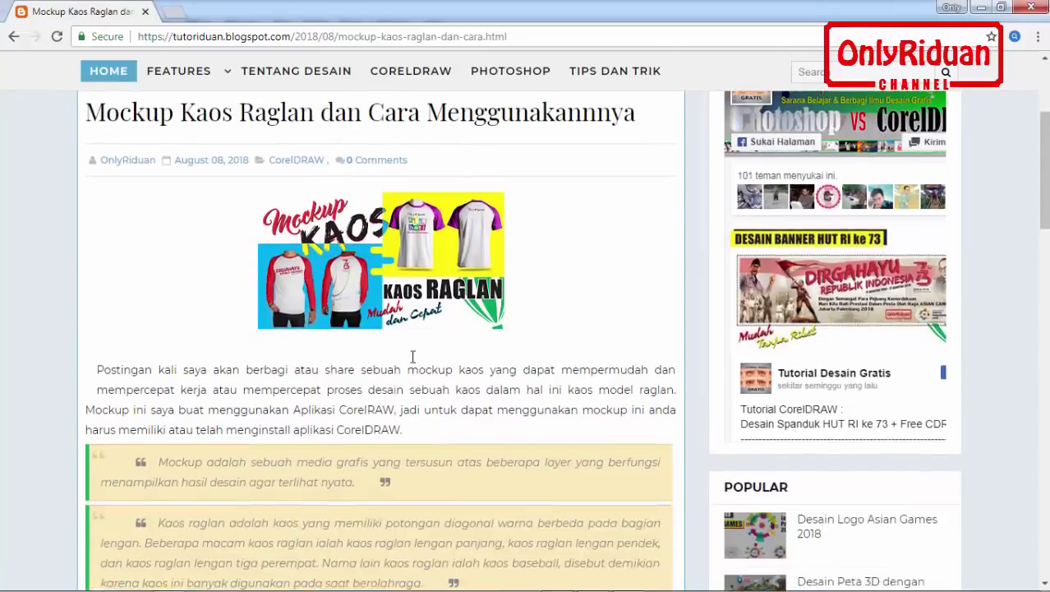
scroll(415, 358, down, 3)
scroll(415, 358, down, 2)
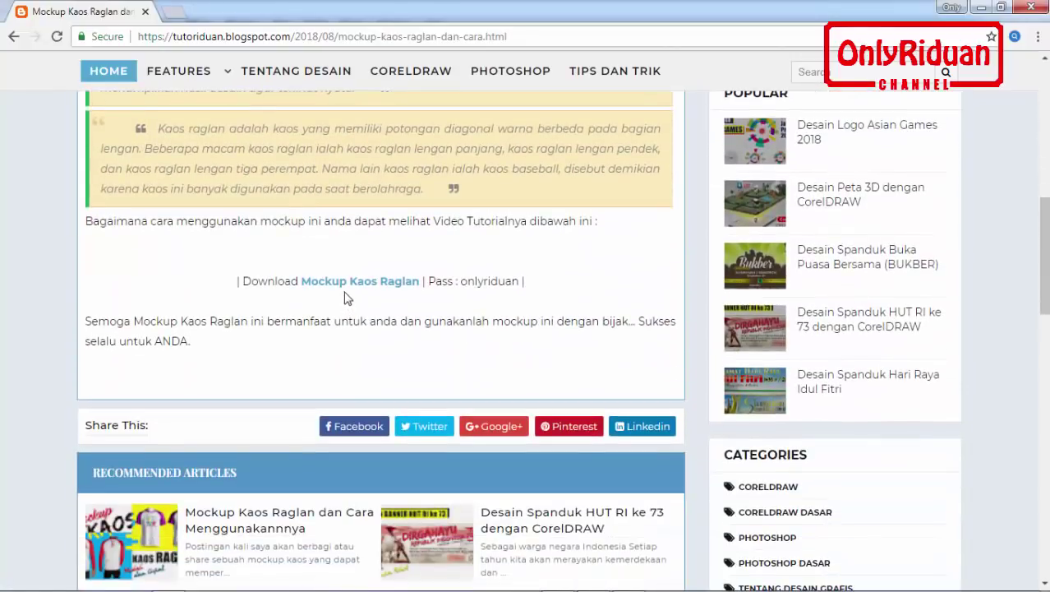
click(400, 284)
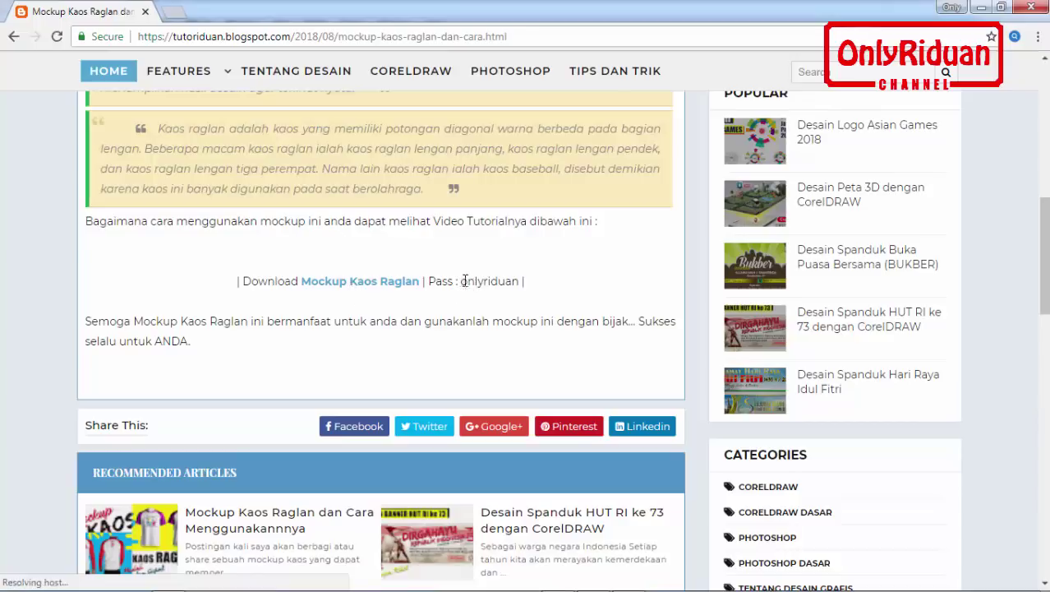
scroll(454, 283, up, 1)
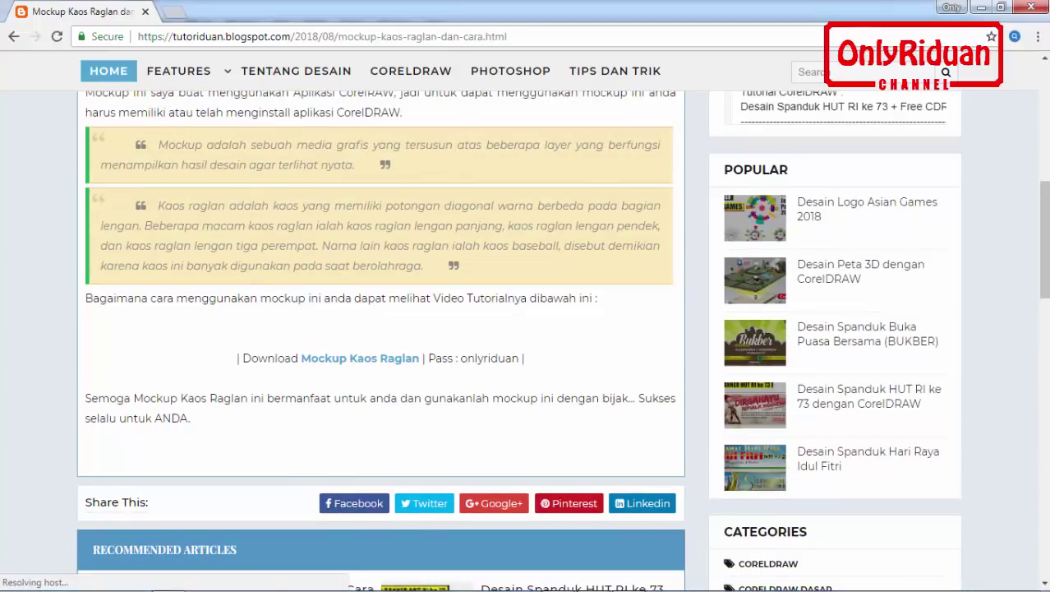
- Return to CorelDRAW and fill the front short-sleeve shirt's sleeves and collar on Page 2 with blue C:100 M:100 Y:0 K:0
click(596, 582)
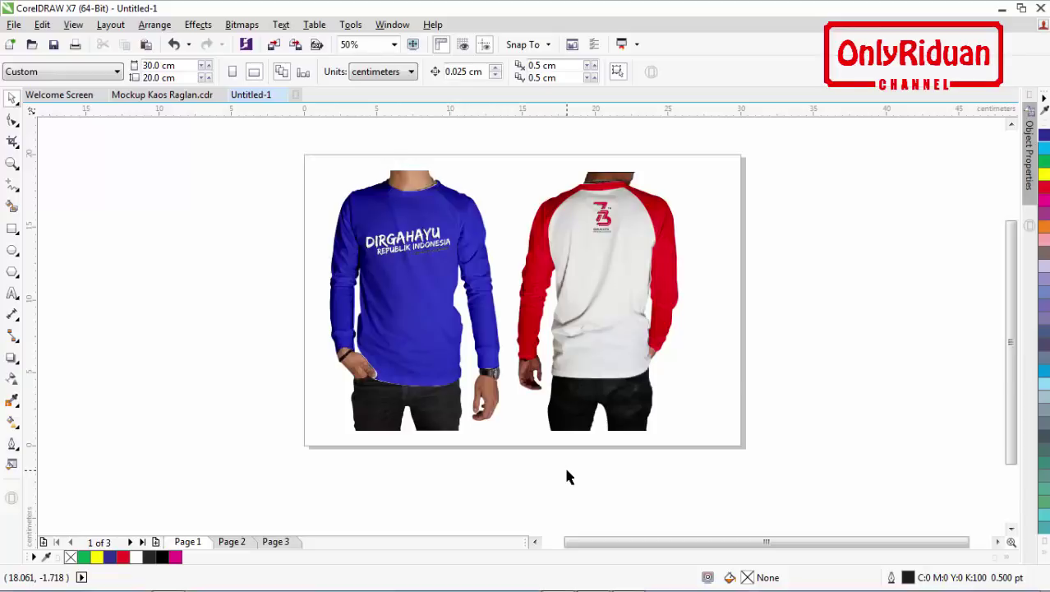
click(247, 544)
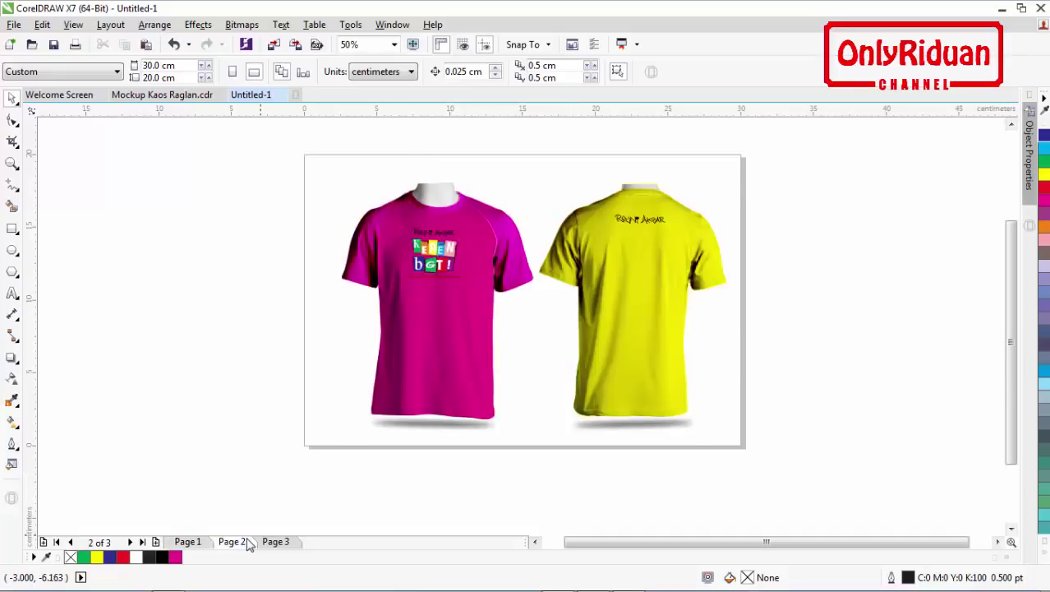
click(347, 254)
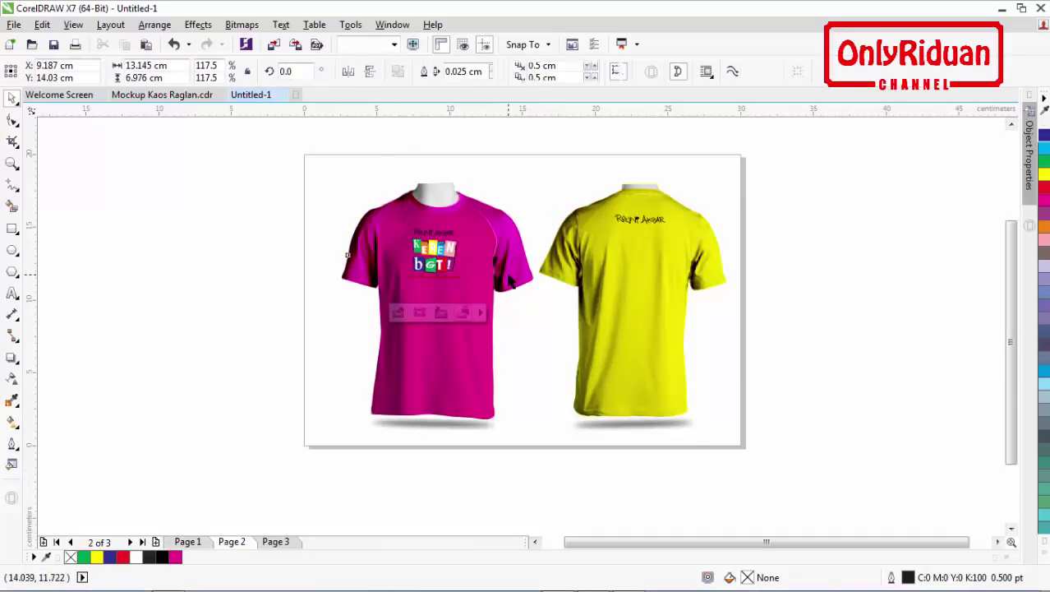
click(1044, 136)
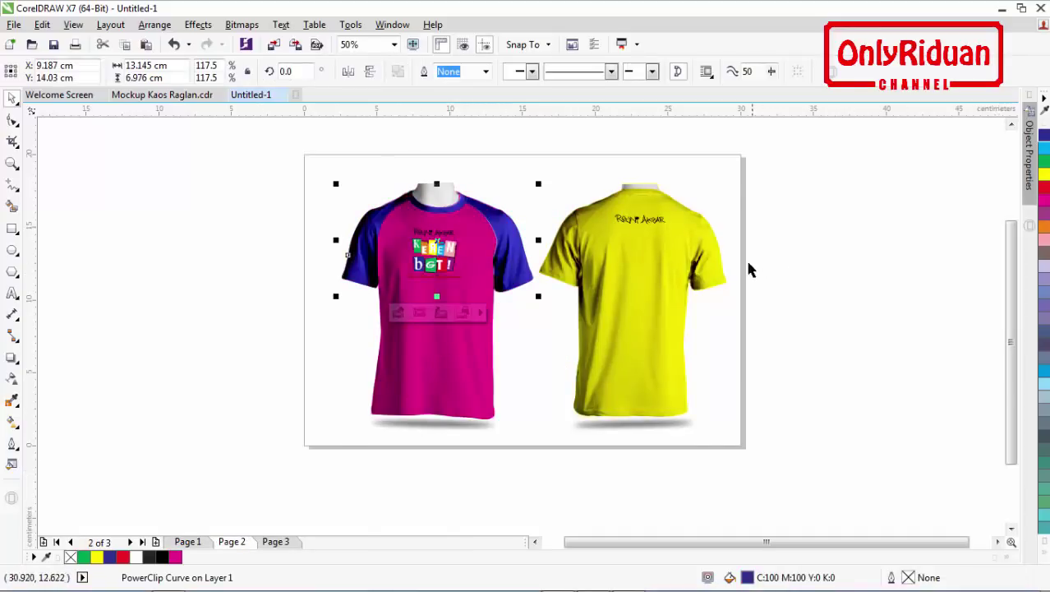
click(721, 277)
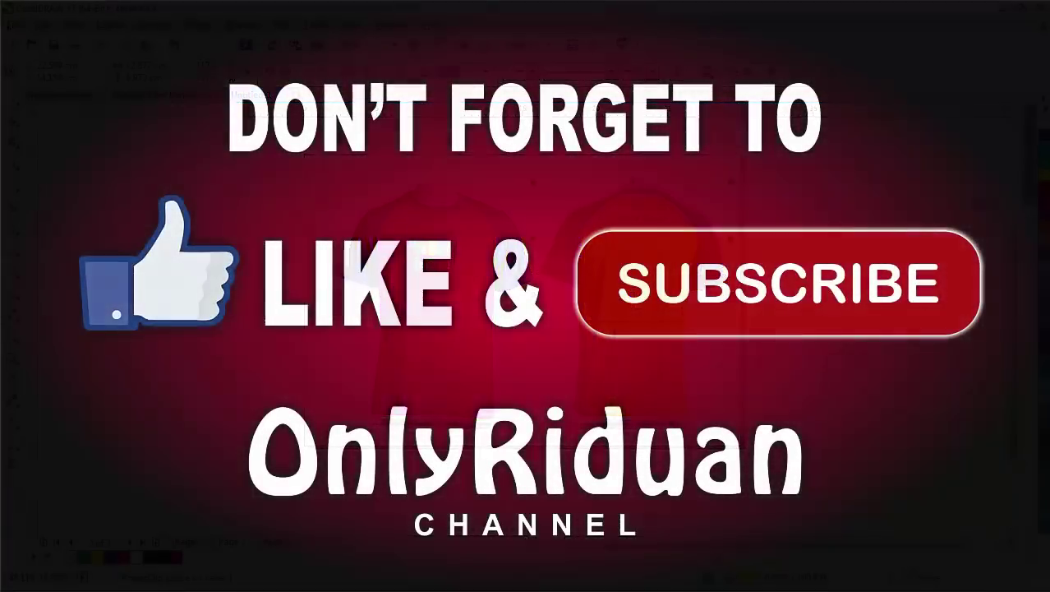